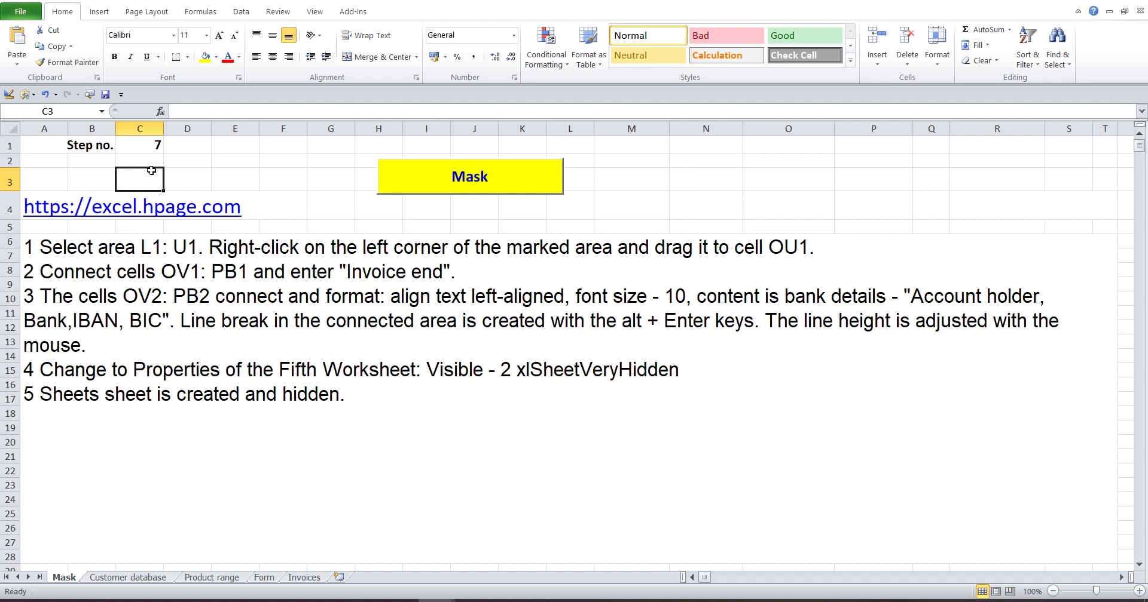
# Step: Enter 8 as the step number in cell C1 of the Mask sheet
pyautogui.click(150, 148)
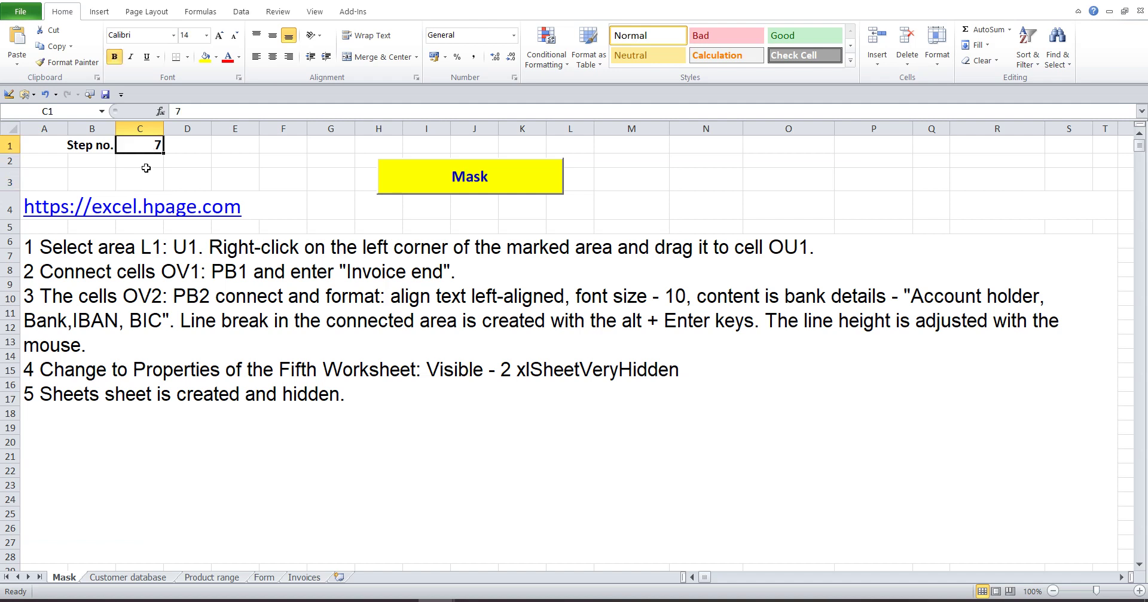
pyautogui.write('8')
pyautogui.press('Return')
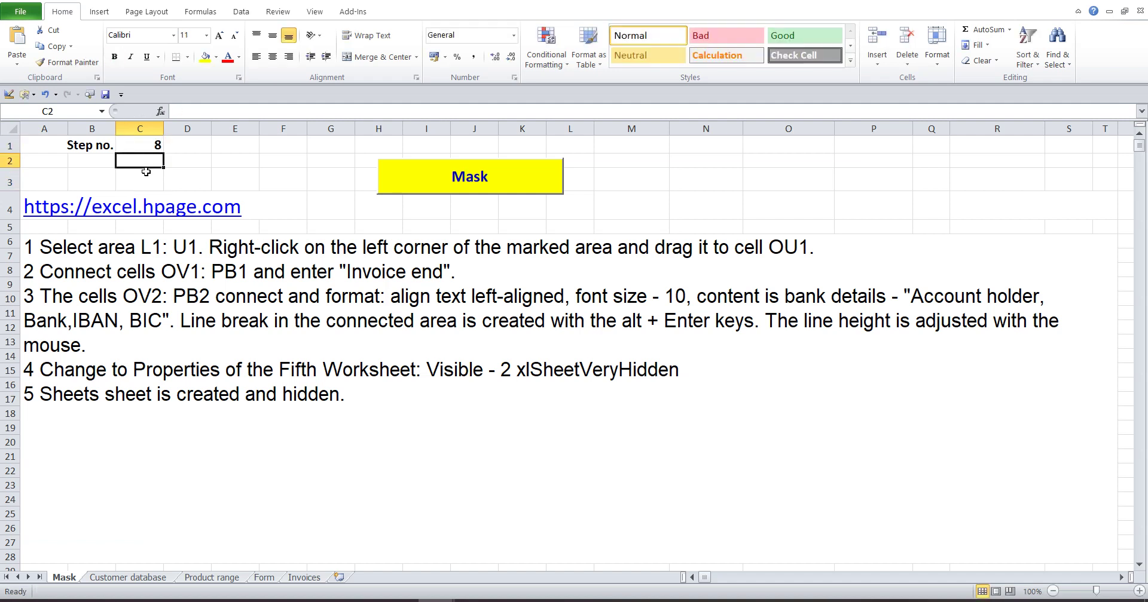
# Step: Read the first instruction about moving the headers, then go to the Invoices sheet
pyautogui.doubleClick(143, 246)
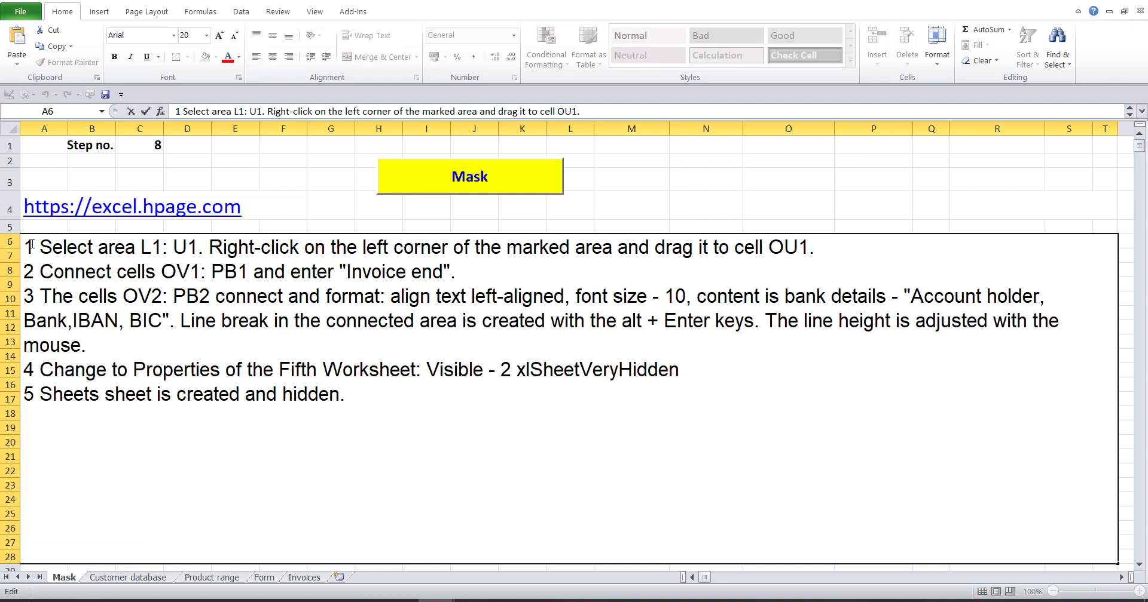
pyautogui.moveTo(33, 244); pyautogui.dragTo(834, 256)
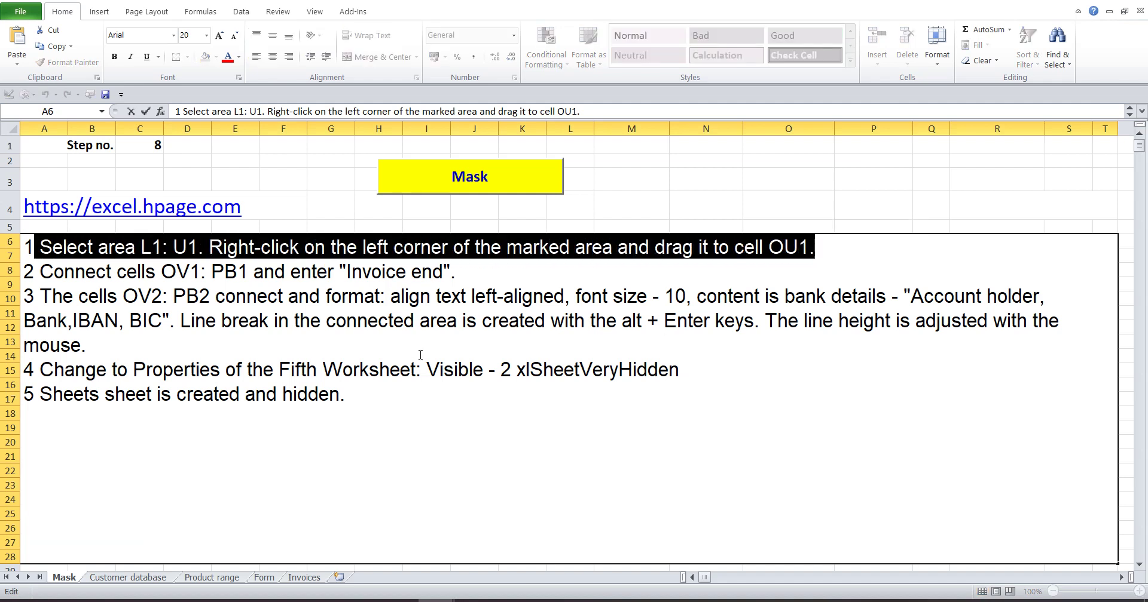
pyautogui.click(712, 175)
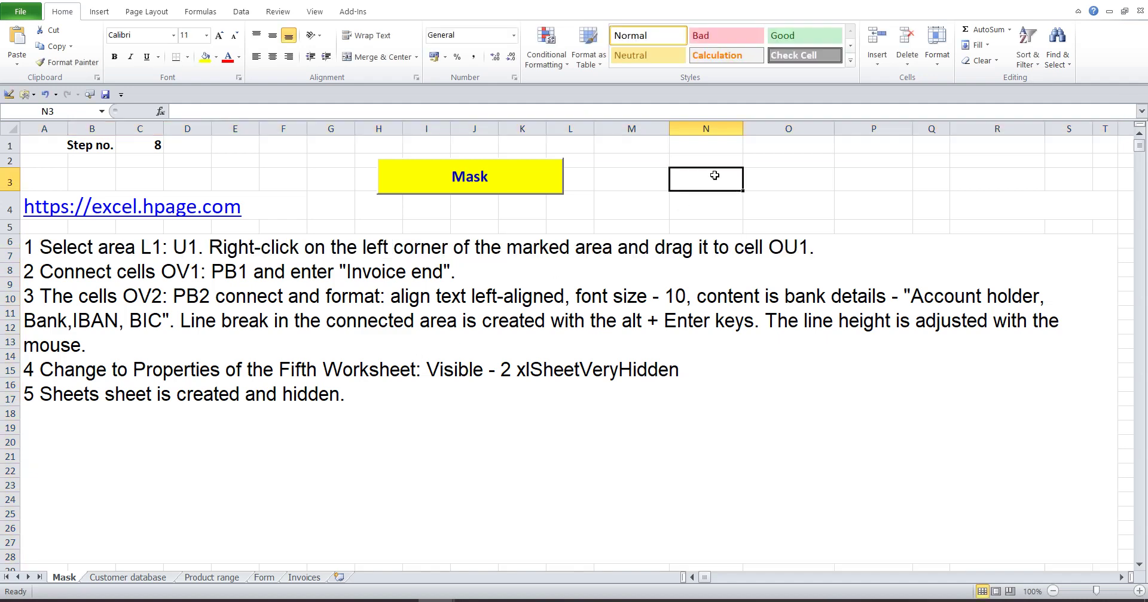
pyautogui.click(303, 577)
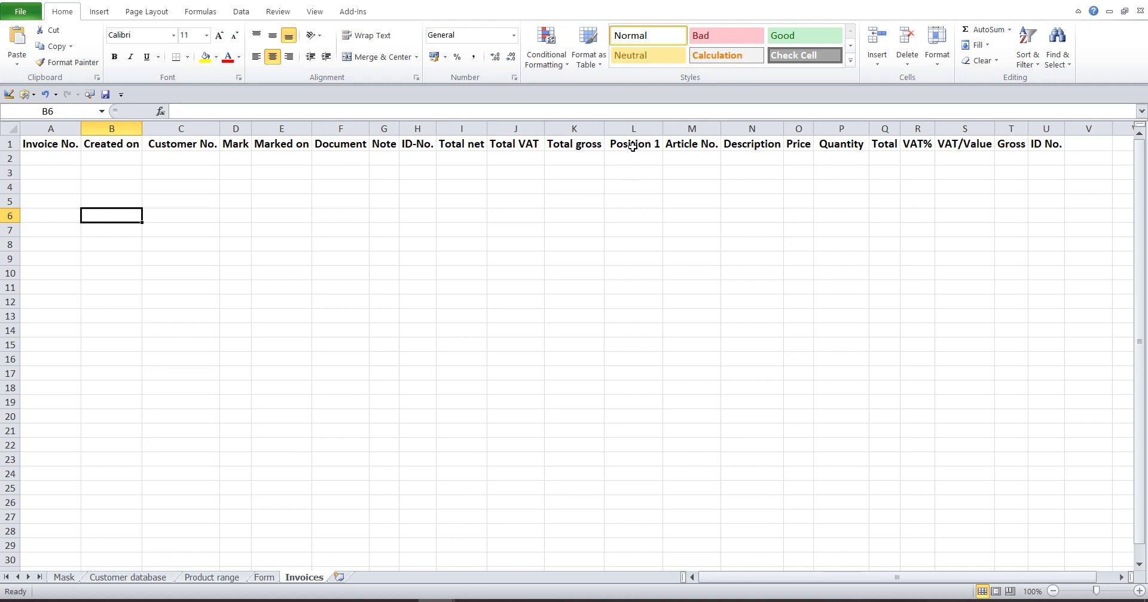
# Step: Autofill the header block L1:Q1 rightward until it ends with ID No. in column OU
pyautogui.moveTo(633, 147)
pyautogui.mouseDown()
pyautogui.moveTo(880, 135)
pyautogui.moveTo(1144, 152)
pyautogui.mouseUp()
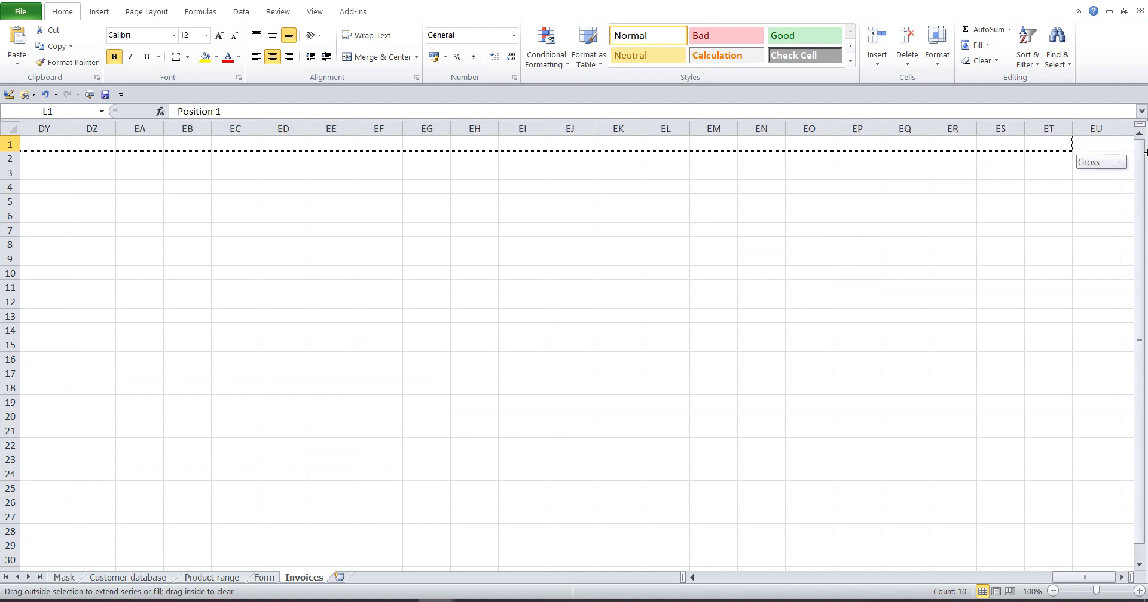
pyautogui.moveTo(1145, 152); pyautogui.dragTo(1145, 151)
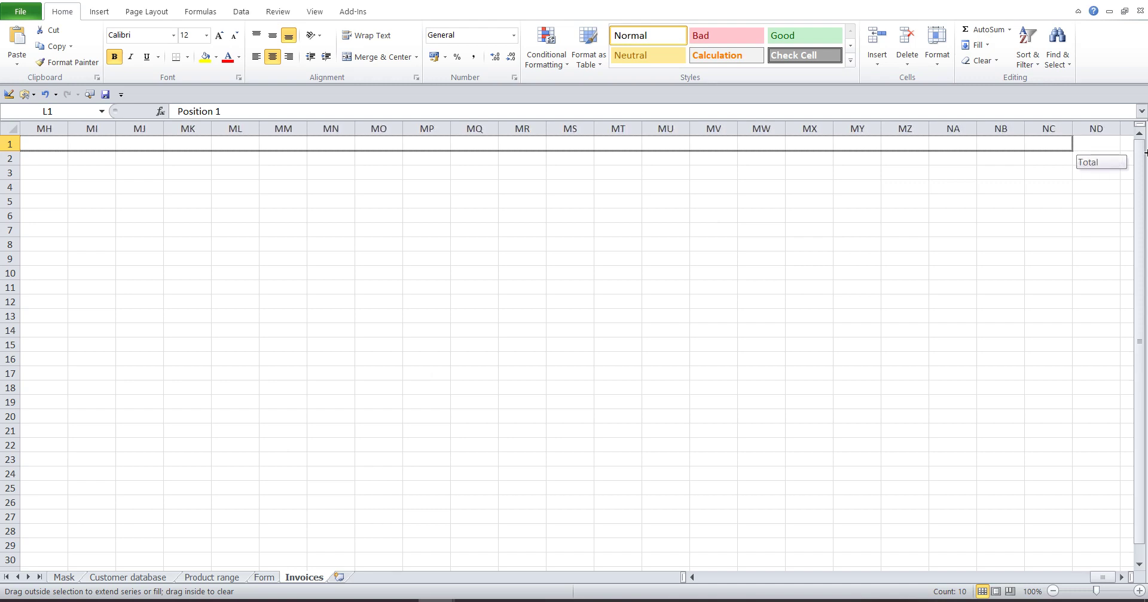
pyautogui.moveTo(1145, 152); pyautogui.dragTo(1119, 149)
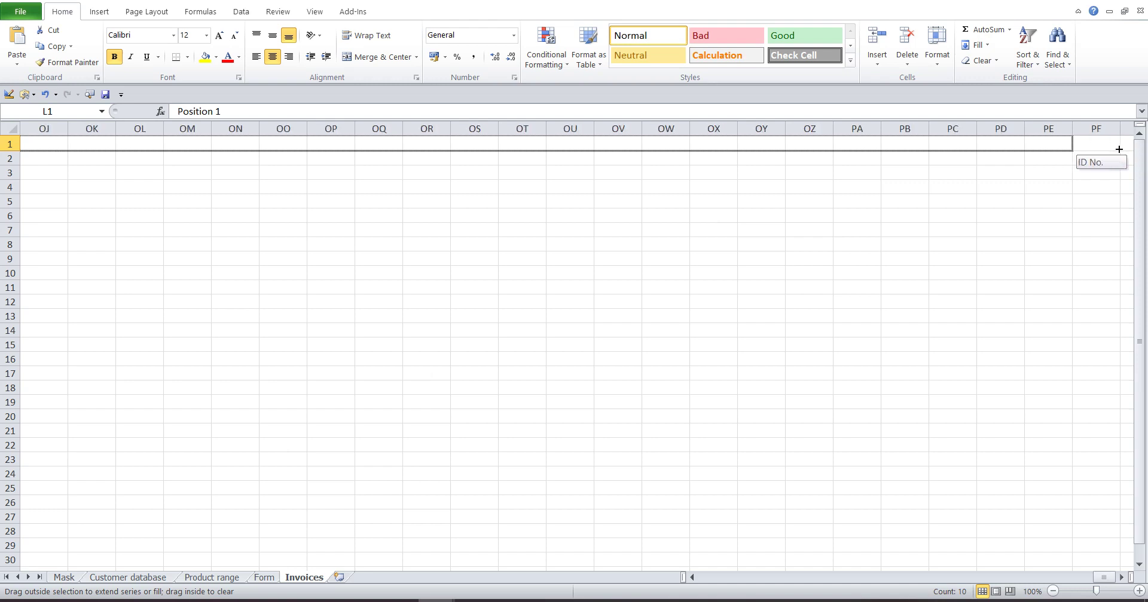
pyautogui.moveTo(1118, 149); pyautogui.dragTo(594, 152)
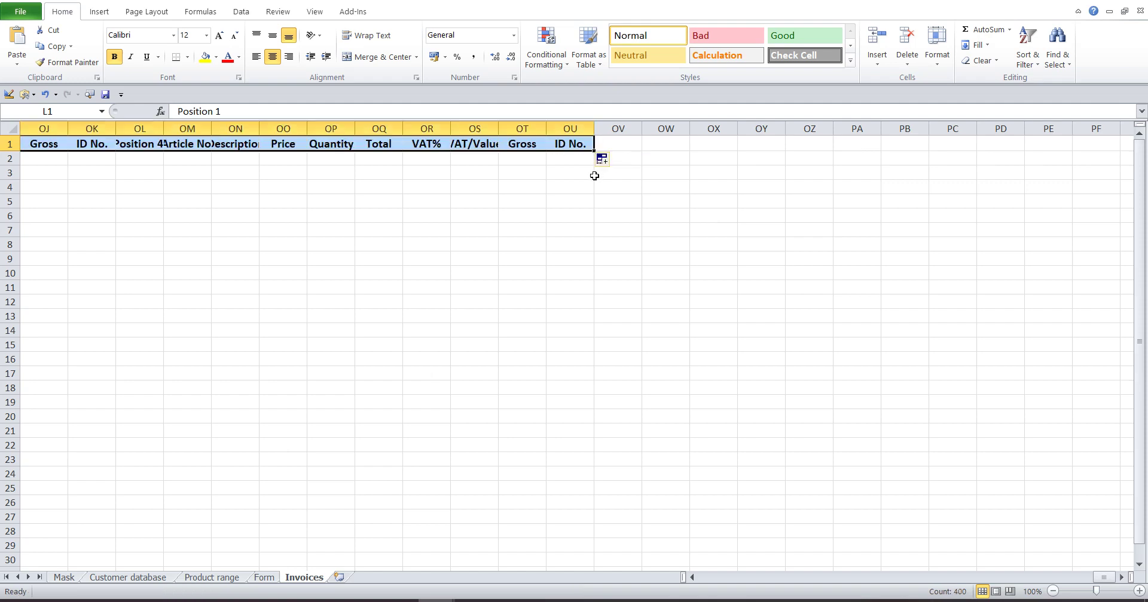
# Step: AutoFit columns OL to OU so Position 40, Article No., Description, VAT/Value and ID No. show fully
pyautogui.click(575, 146)
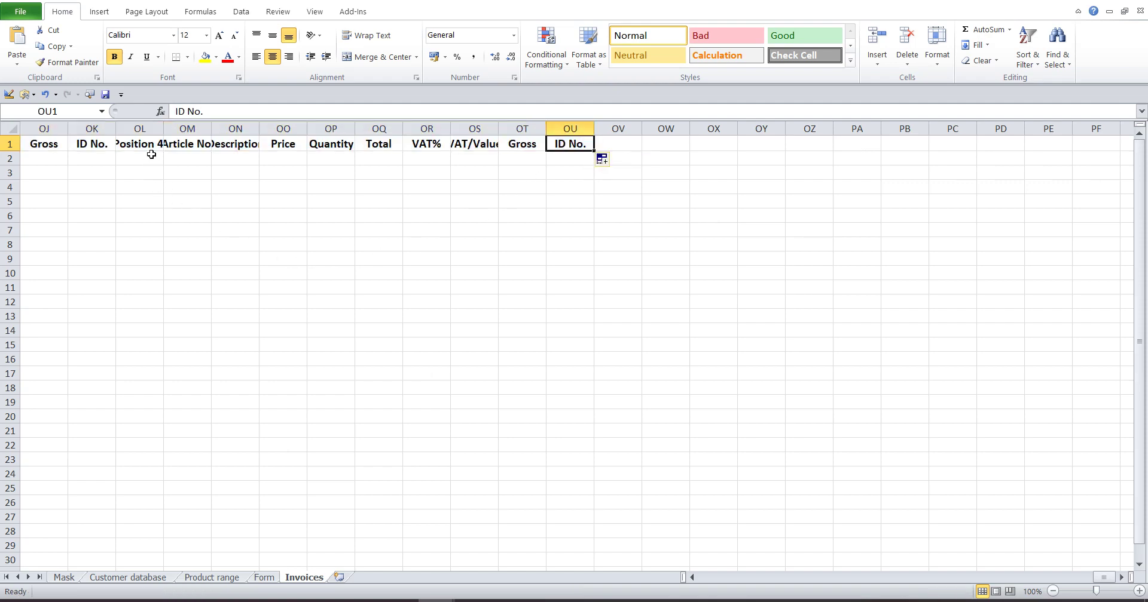
pyautogui.doubleClick(163, 124)
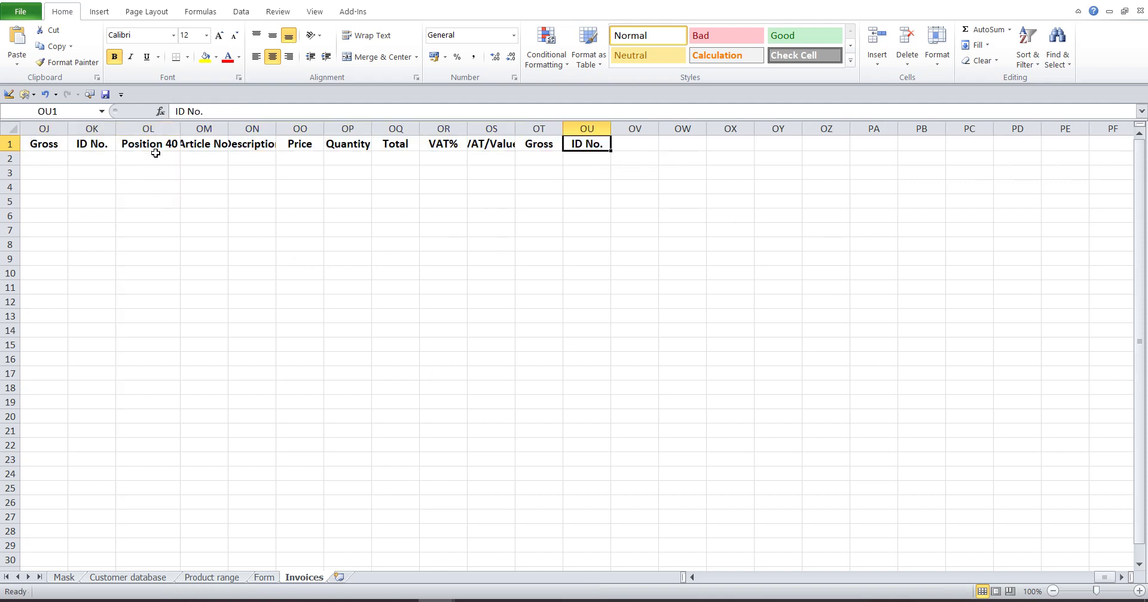
pyautogui.moveTo(229, 127); pyautogui.dragTo(229, 127)
pyautogui.doubleClick(229, 127)
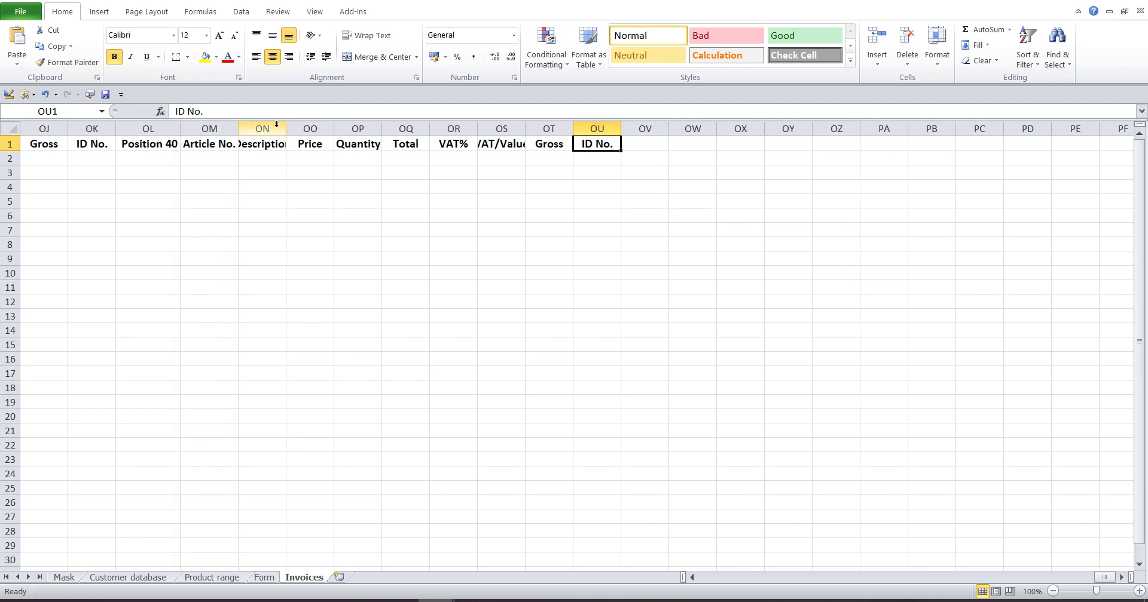
pyautogui.doubleClick(285, 127)
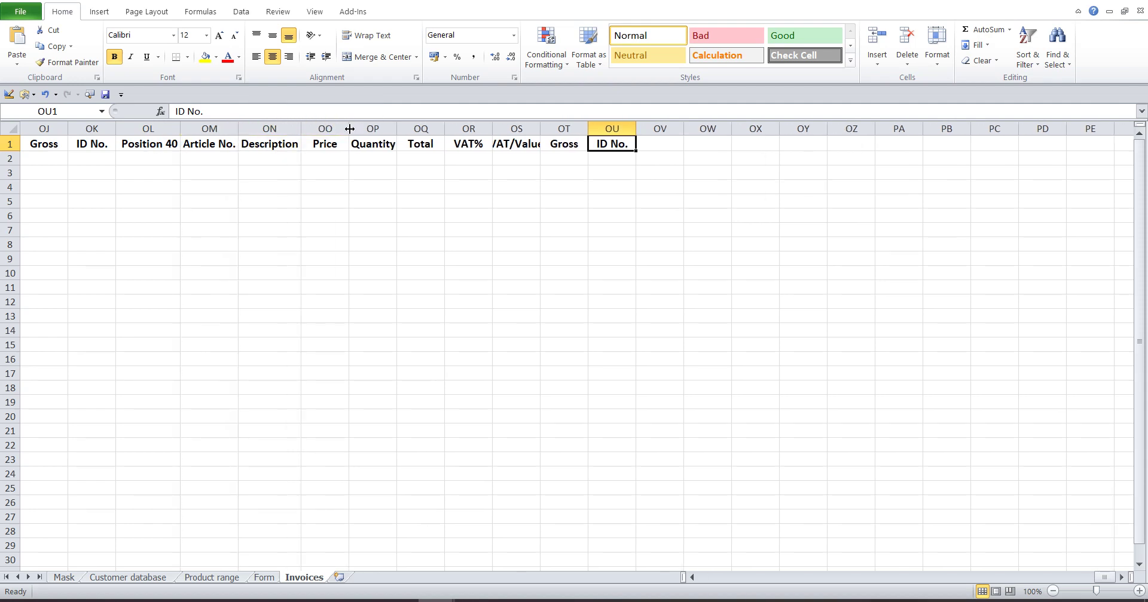
pyautogui.doubleClick(350, 128)
pyautogui.doubleClick(378, 128)
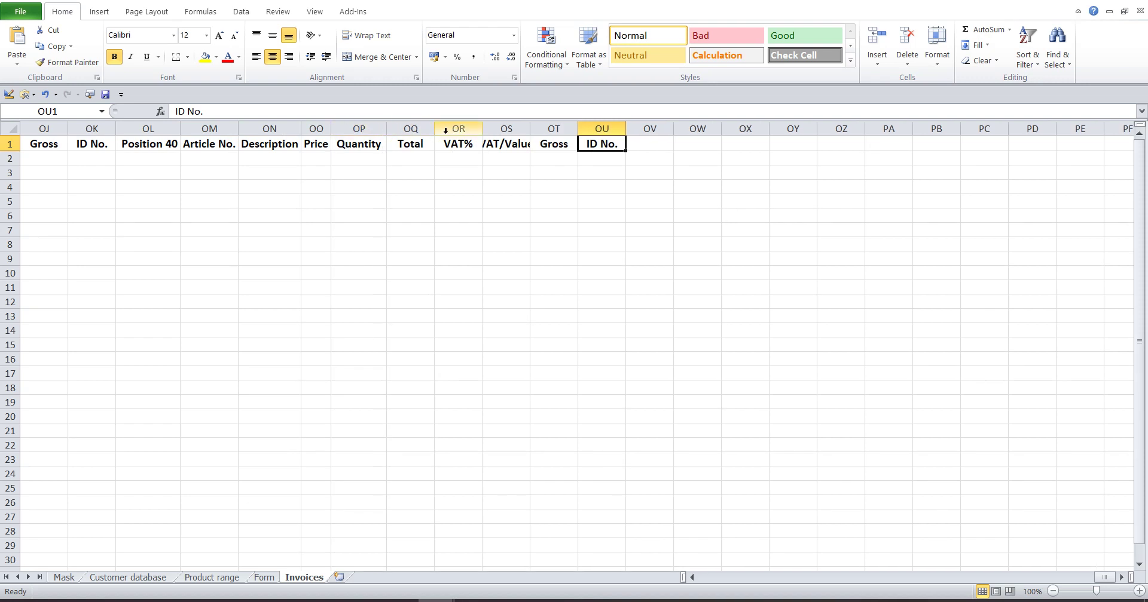
pyautogui.doubleClick(434, 129)
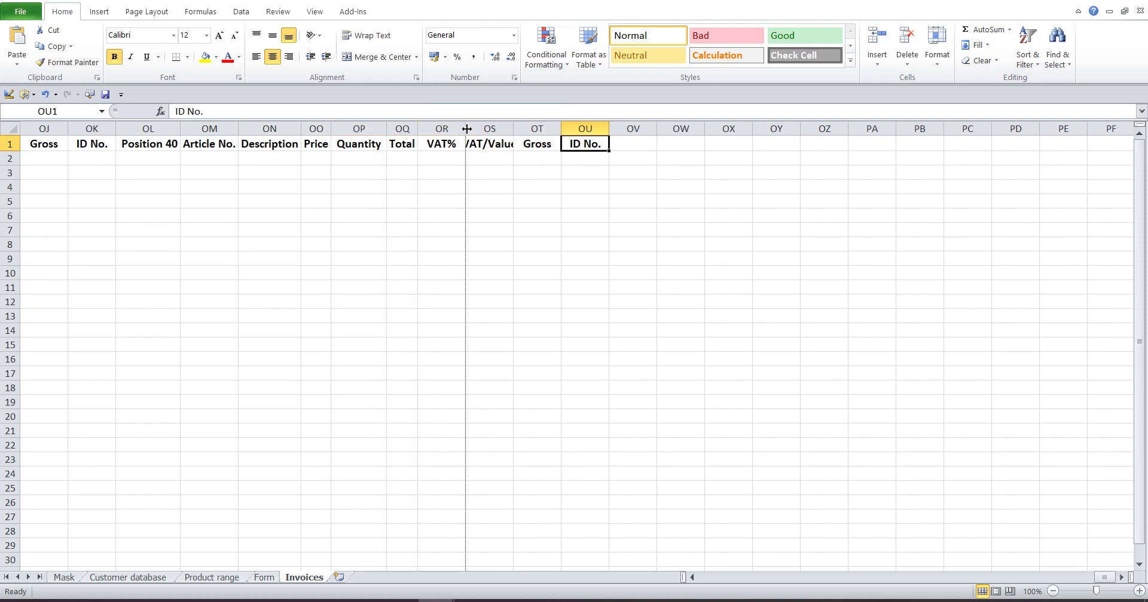
pyautogui.doubleClick(465, 128)
pyautogui.doubleClick(498, 129)
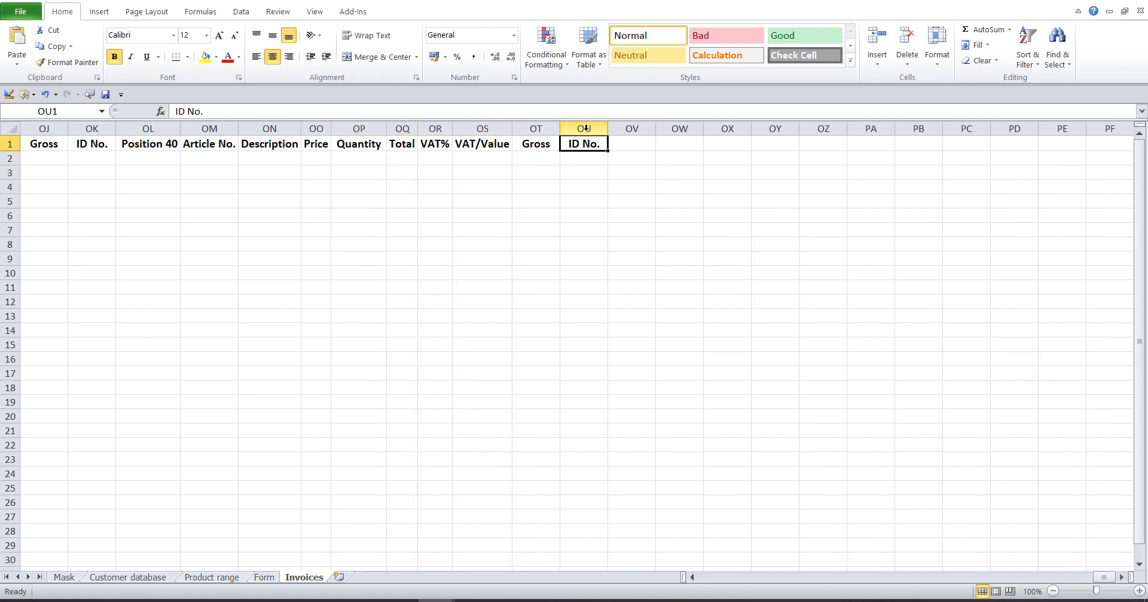
pyautogui.doubleClick(555, 128)
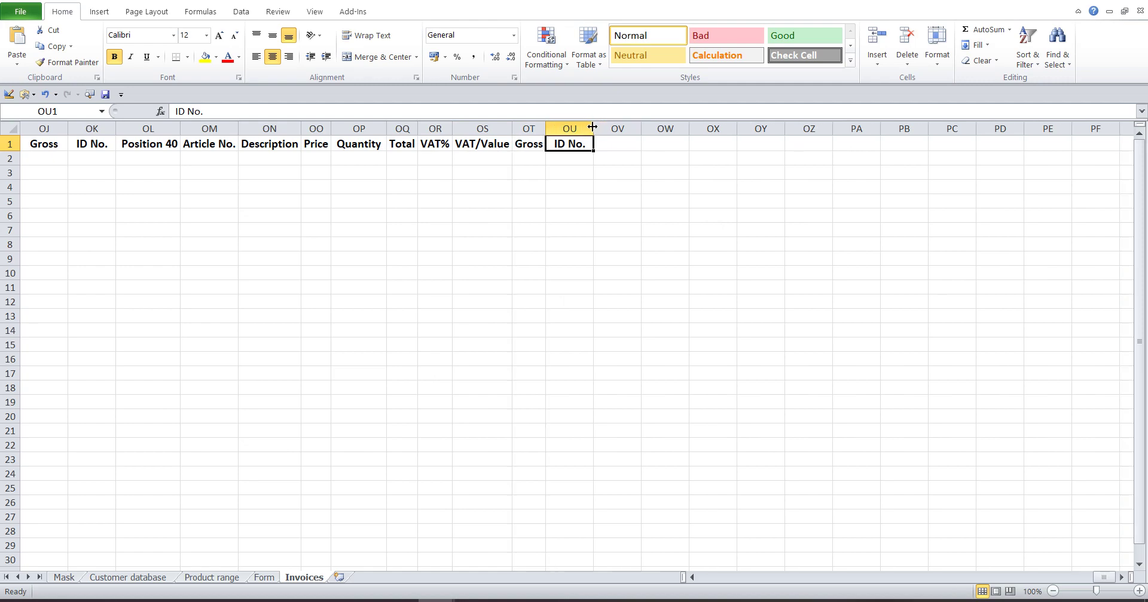
pyautogui.doubleClick(593, 129)
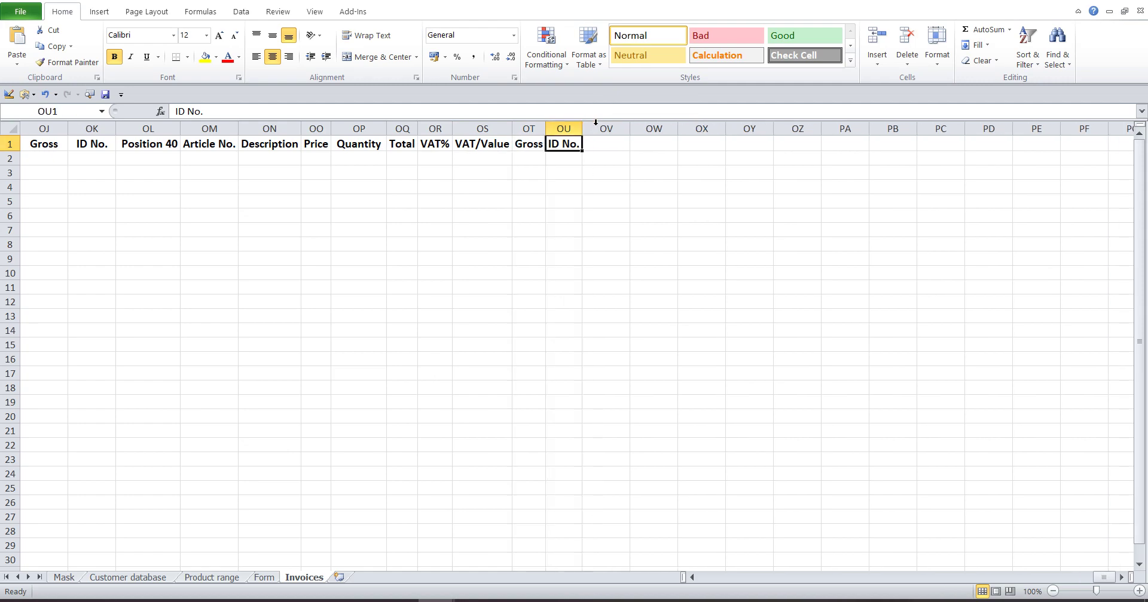
# Step: Reread the Mask instructions for step 2 on Invoice end and step 3 on bank details
pyautogui.click(59, 577)
pyautogui.doubleClick(153, 293)
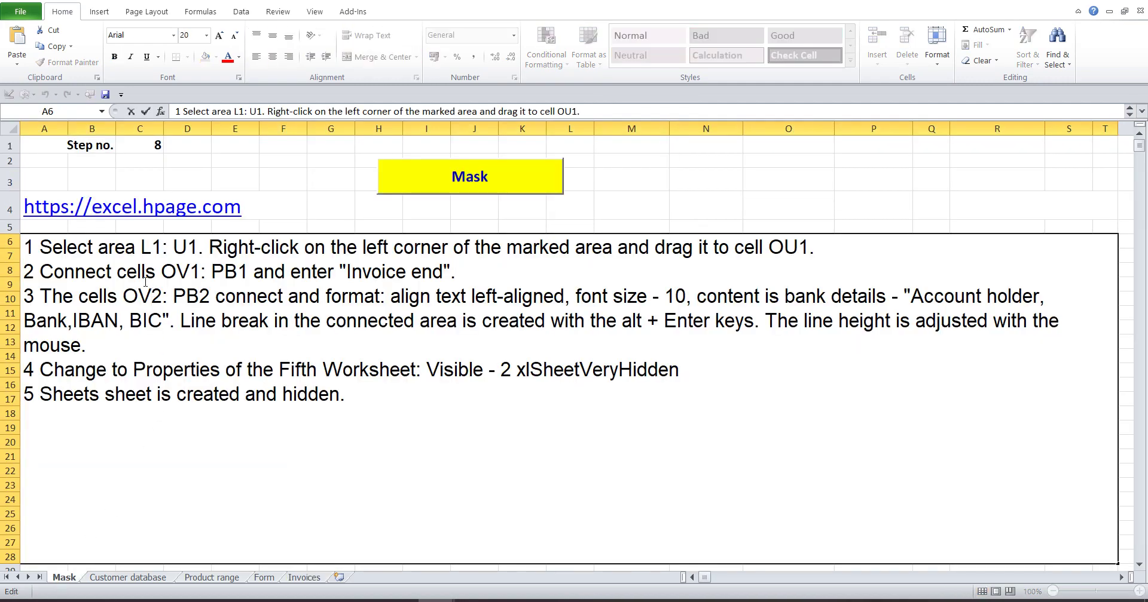
pyautogui.moveTo(25, 296); pyautogui.dragTo(959, 295)
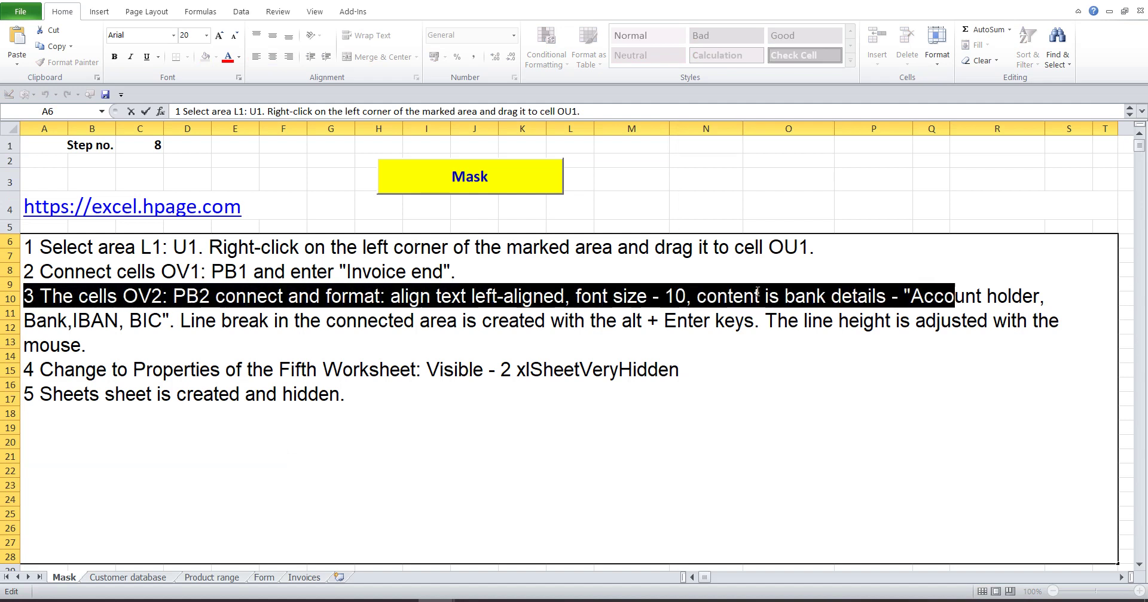
pyautogui.moveTo(24, 272); pyautogui.dragTo(482, 265)
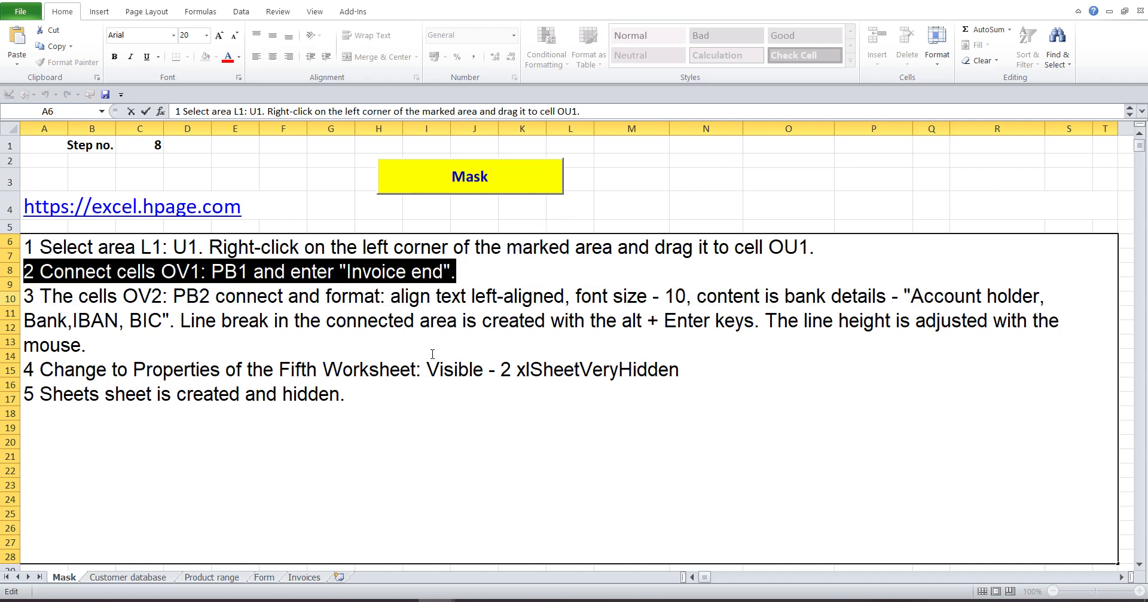
pyautogui.click(368, 321)
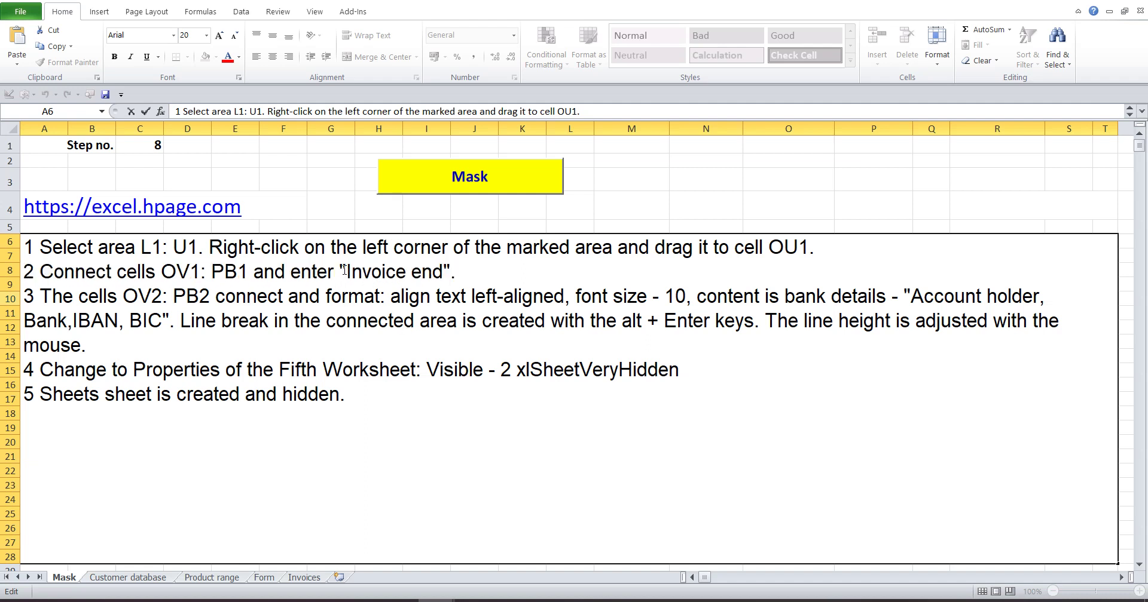
# Step: Copy the words 'Invoice end' from the instruction text
pyautogui.moveTo(346, 272); pyautogui.dragTo(443, 270)
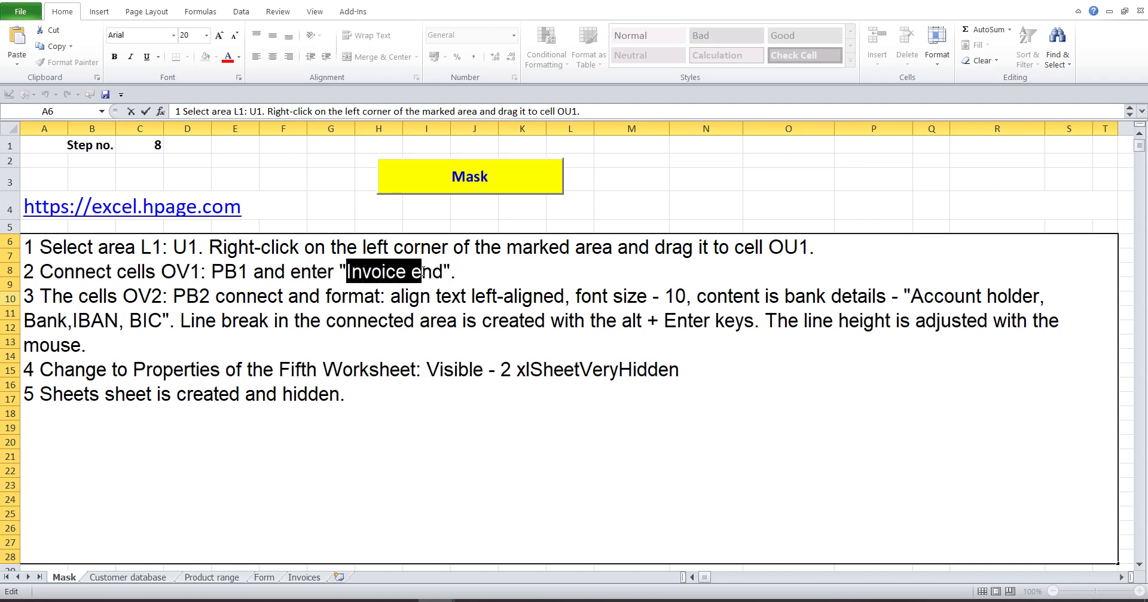
pyautogui.rightClick(388, 270)
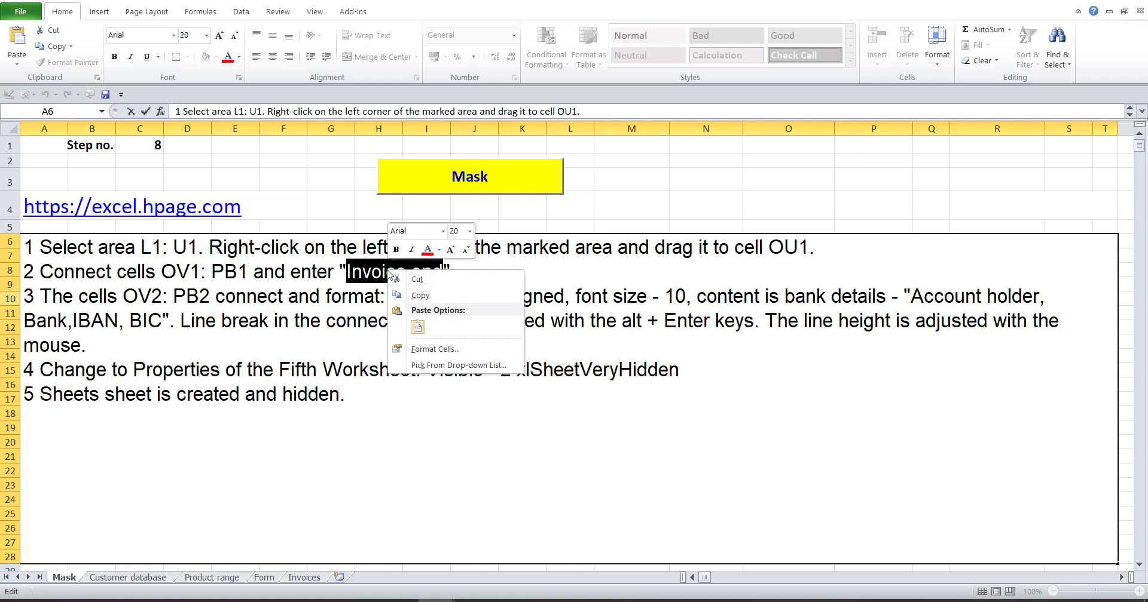
pyautogui.click(419, 295)
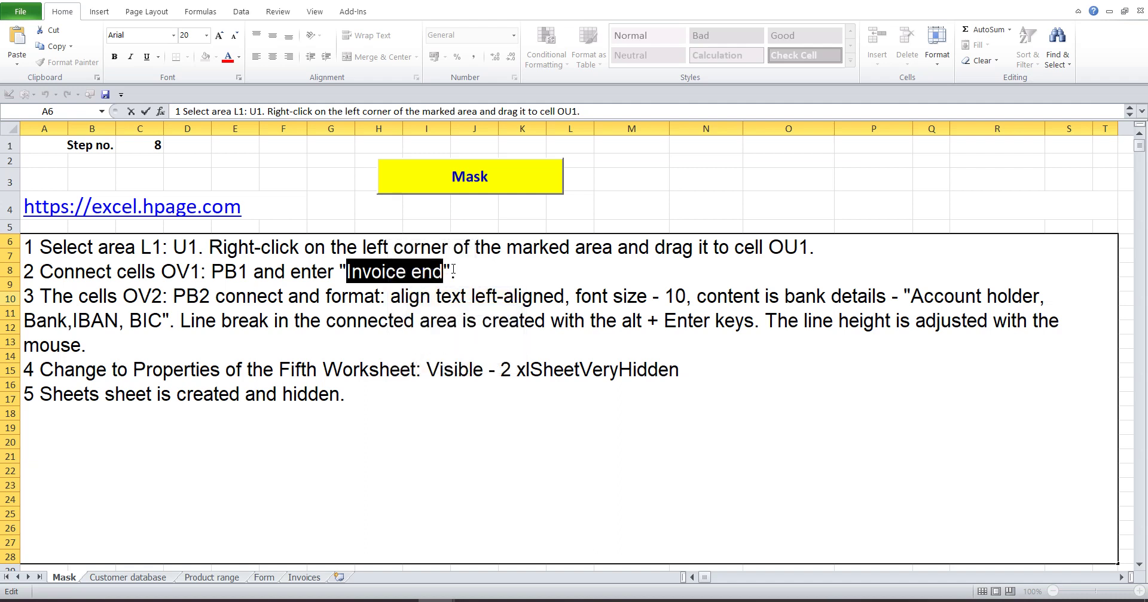
pyautogui.click(669, 168)
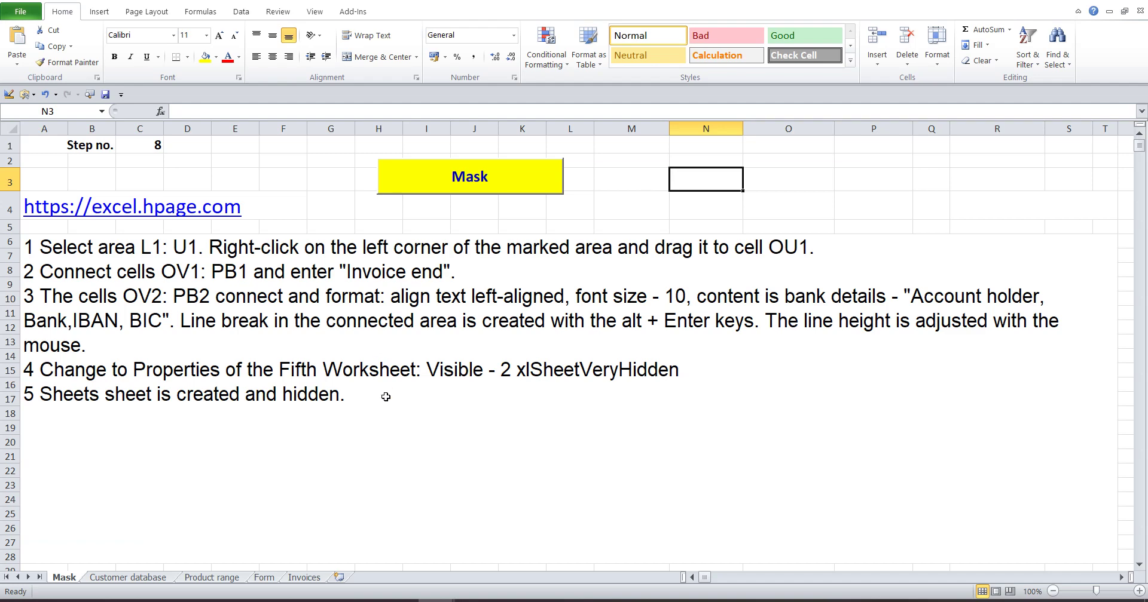
# Step: On Invoices, merge and center OV1:PB1 in bold 12-point text and paste 'Invoice end' into it
pyautogui.click(293, 578)
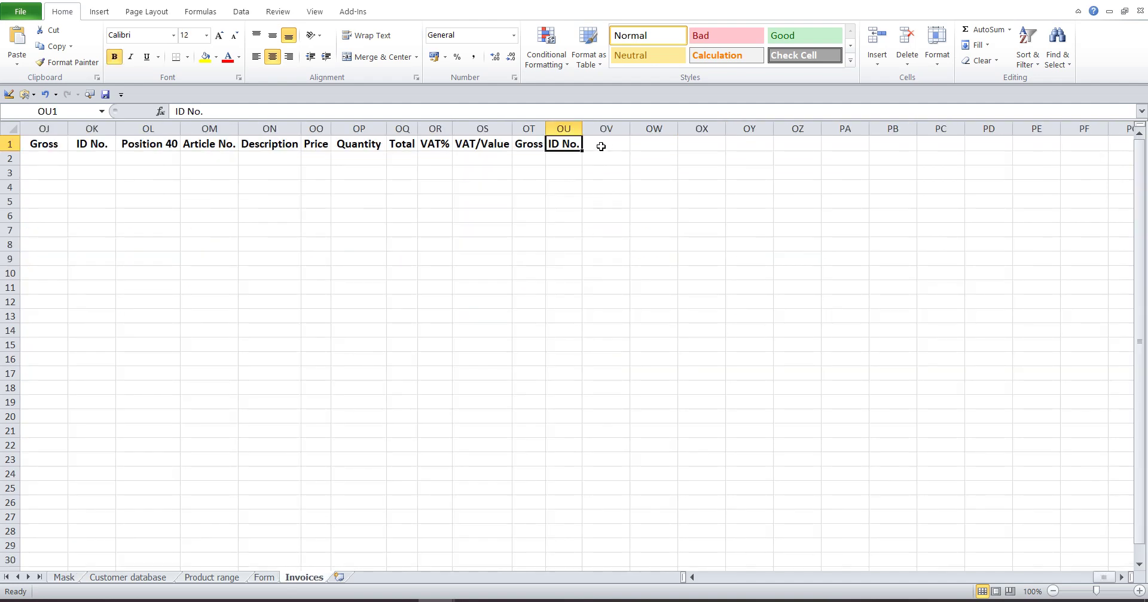
pyautogui.moveTo(600, 146); pyautogui.dragTo(876, 141)
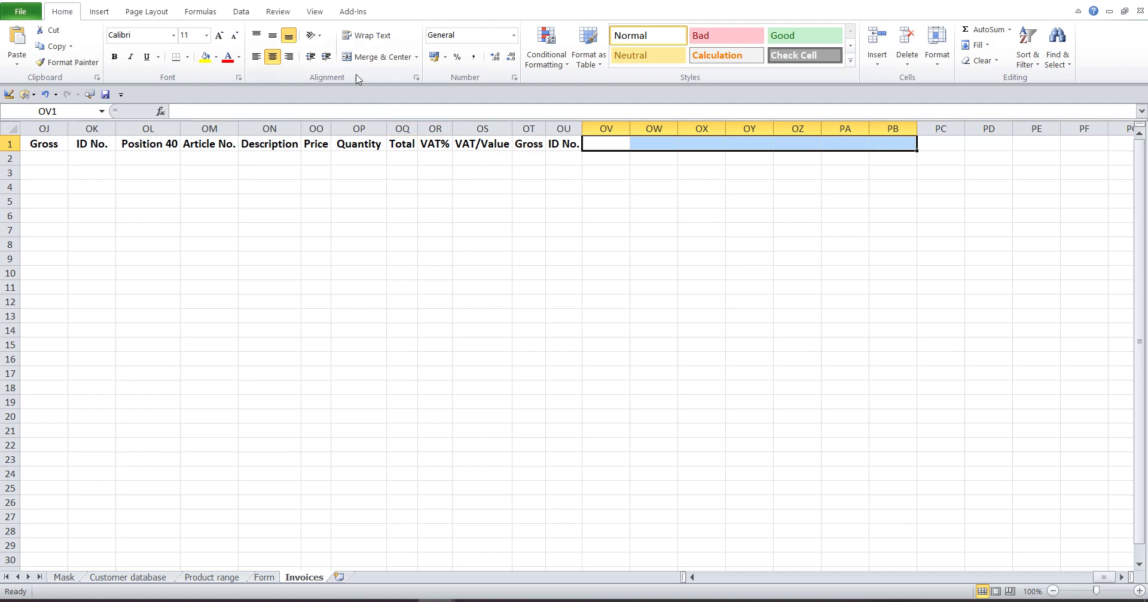
pyautogui.click(349, 60)
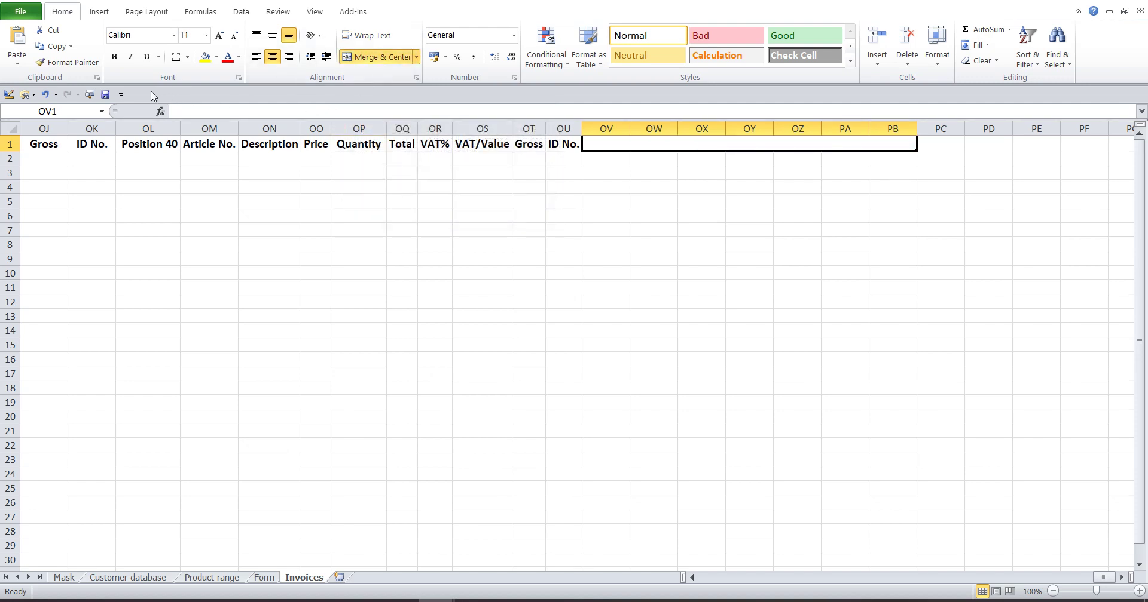
pyautogui.click(117, 62)
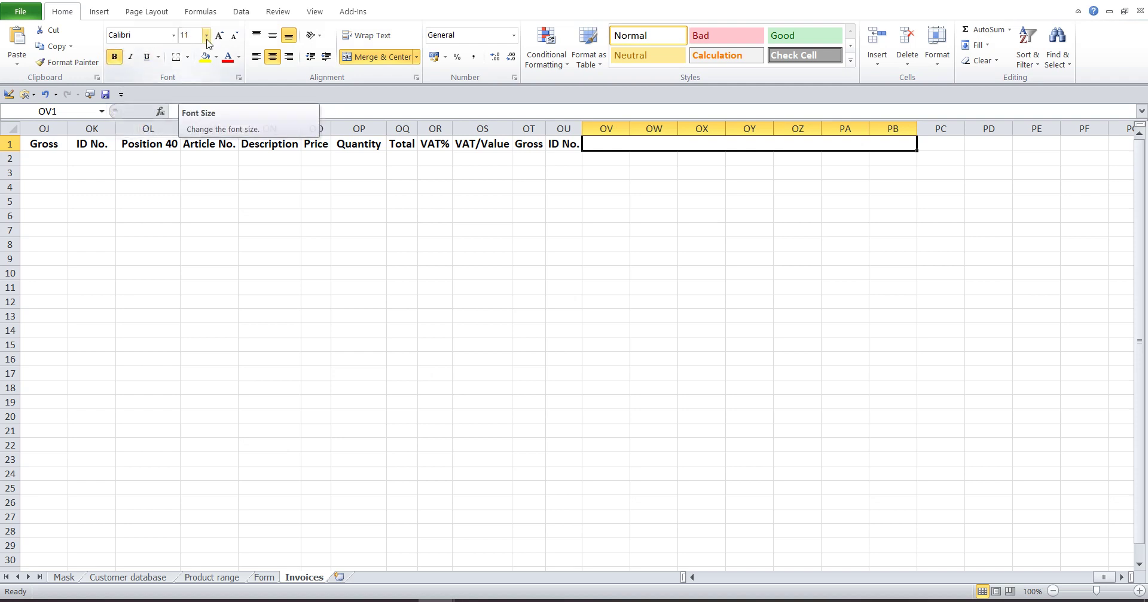
pyautogui.click(206, 35)
pyautogui.click(187, 102)
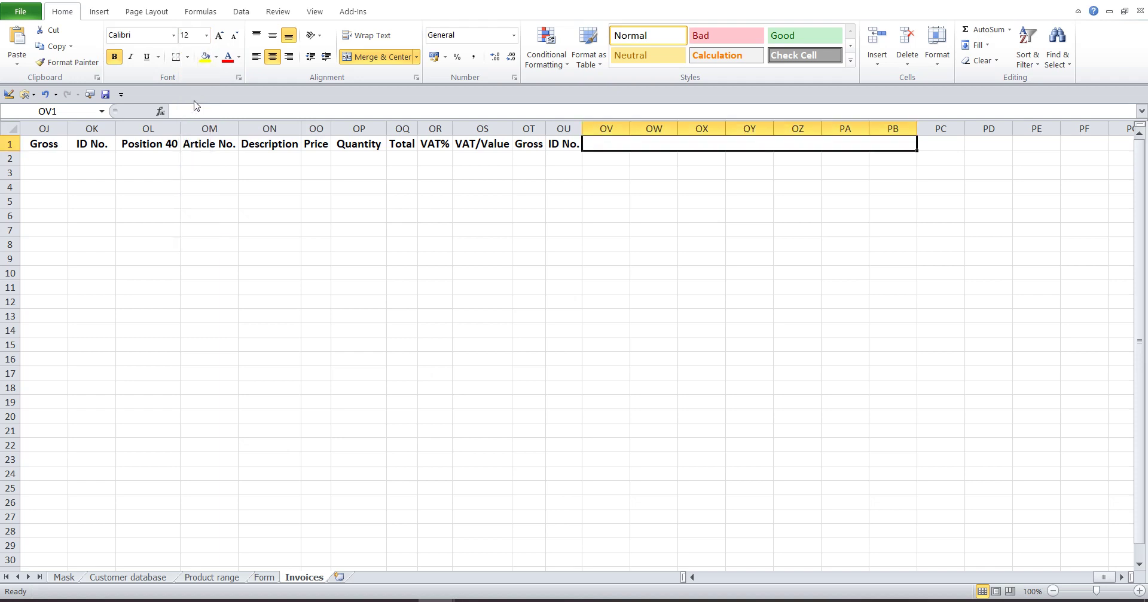
pyautogui.click(199, 112)
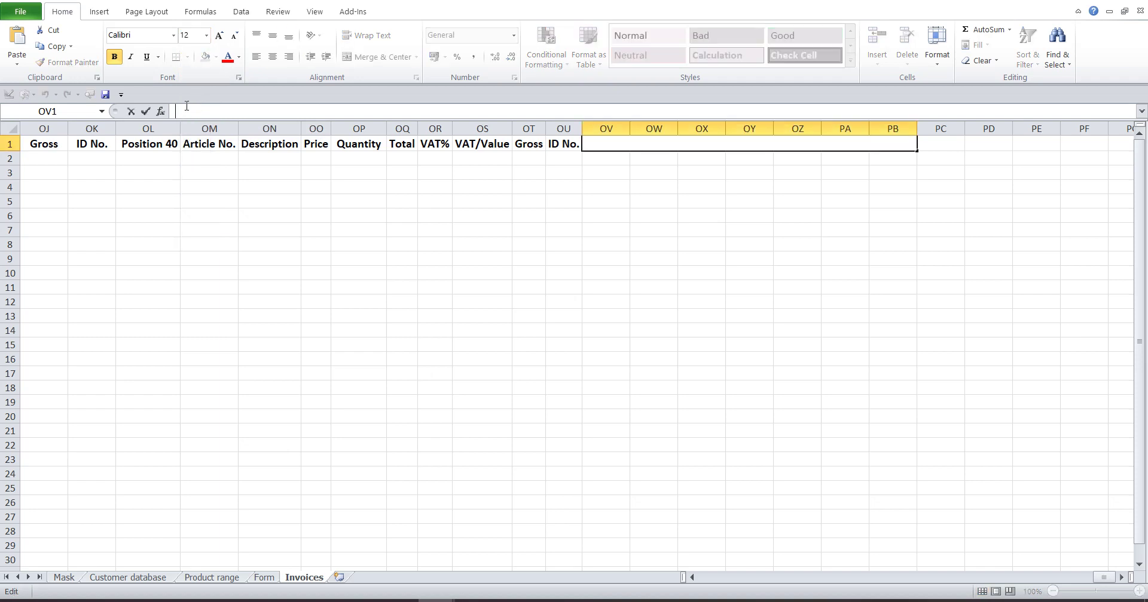
pyautogui.click(17, 37)
pyautogui.click(289, 257)
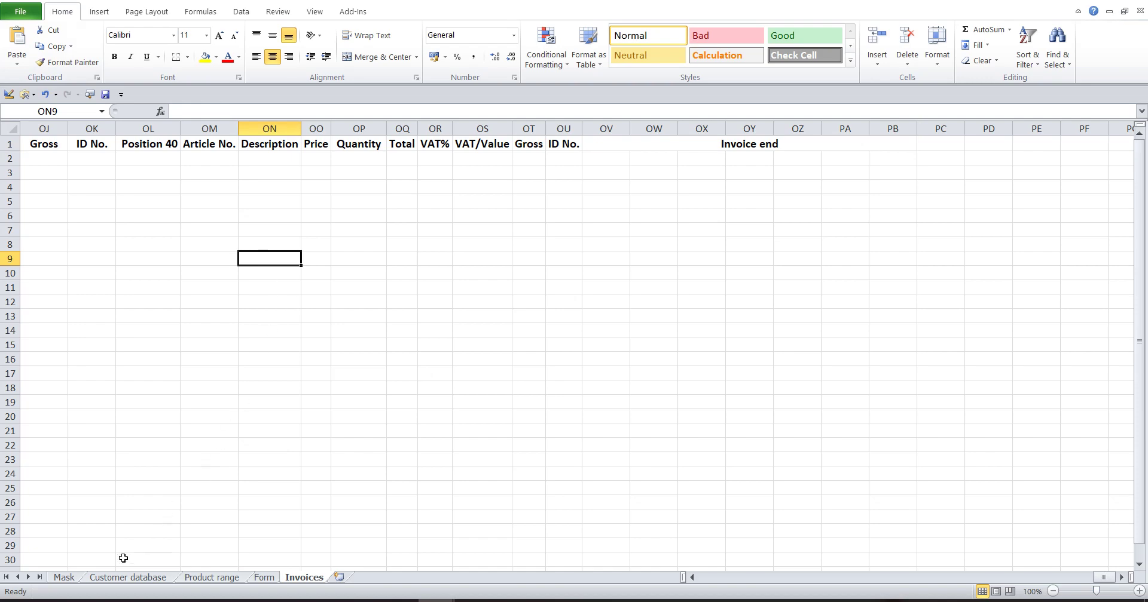
# Step: Reopen the Mask instructions and read step 3 about the bank details
pyautogui.click(65, 578)
pyautogui.doubleClick(218, 342)
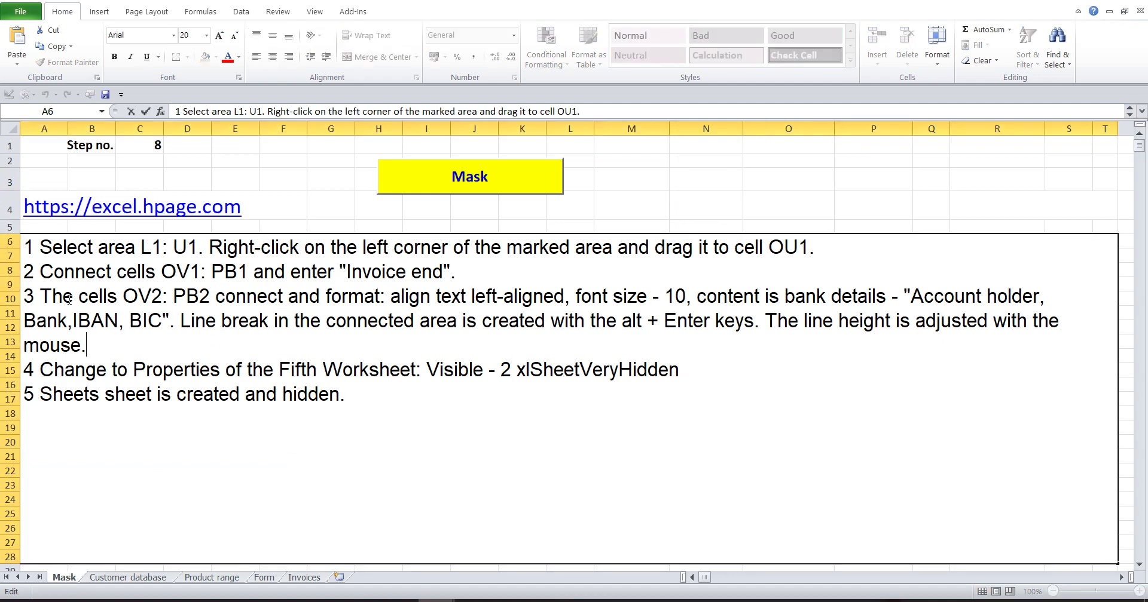
pyautogui.moveTo(16, 287); pyautogui.dragTo(177, 291)
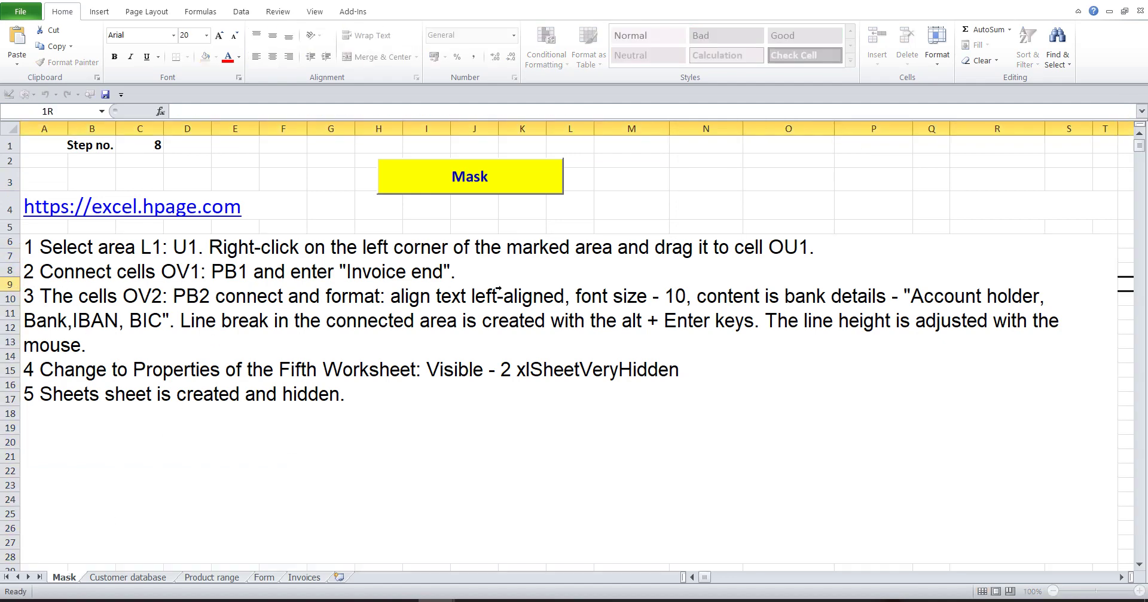
pyautogui.click(144, 312)
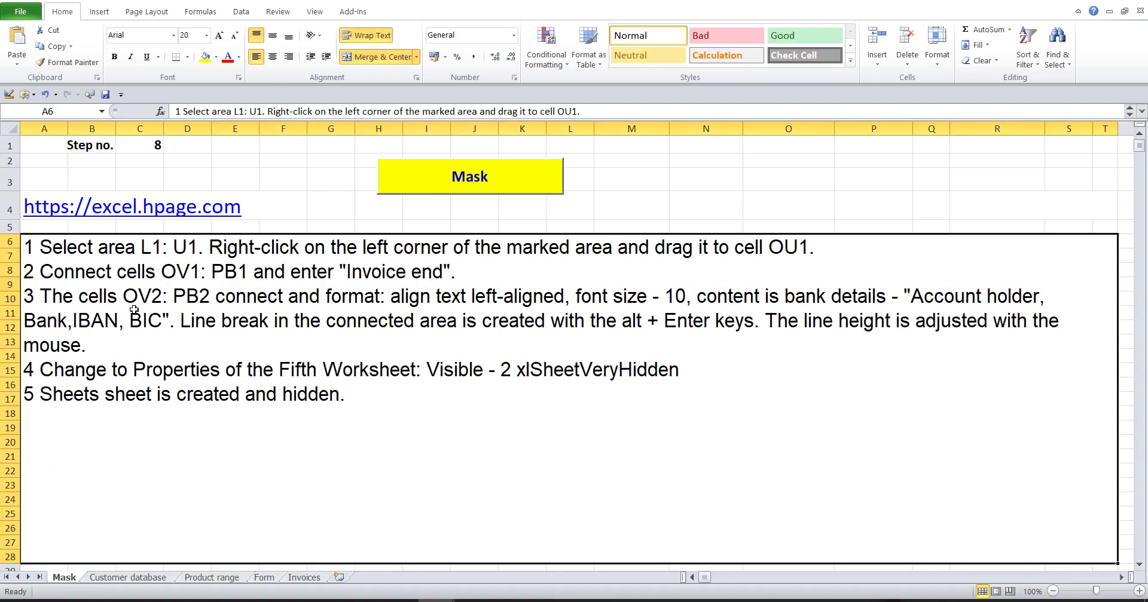
pyautogui.doubleClick(40, 294)
pyautogui.moveTo(25, 294); pyautogui.dragTo(87, 345)
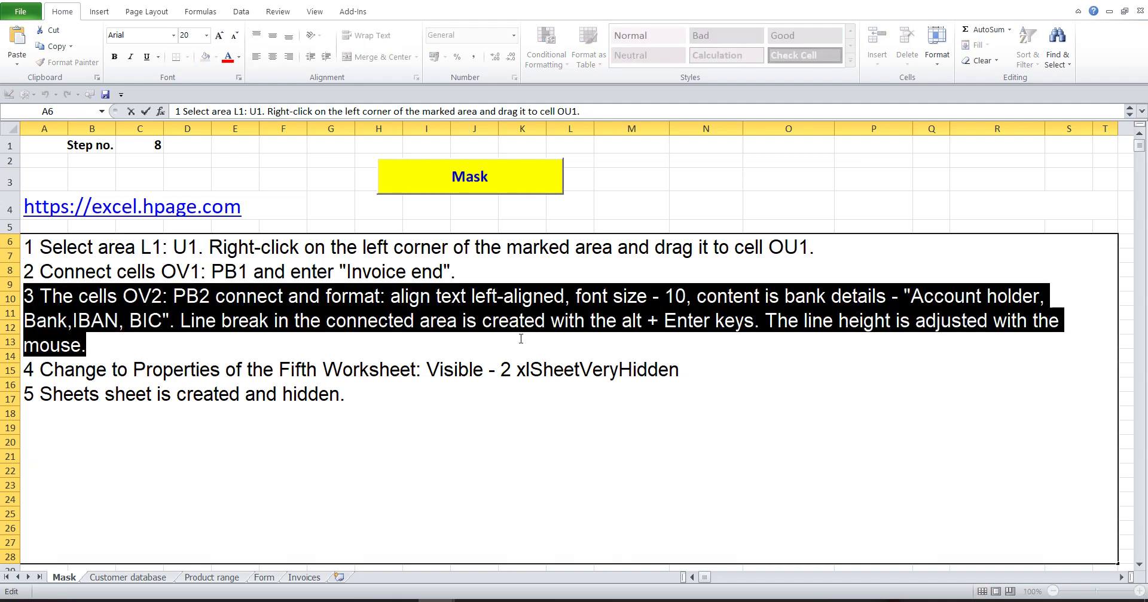
pyautogui.click(645, 296)
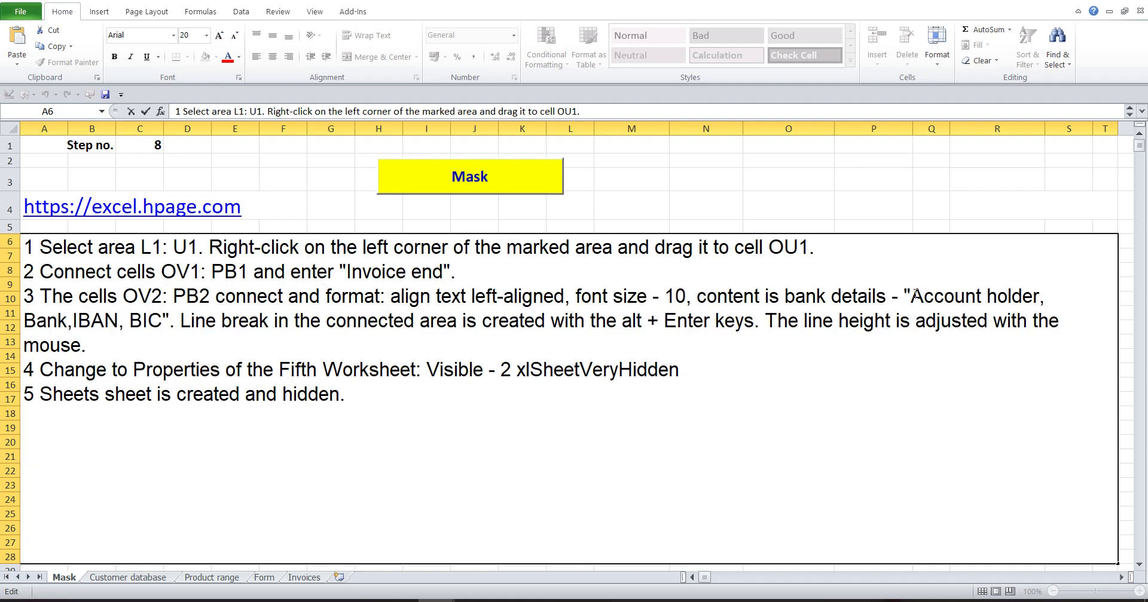
# Step: Copy 'Account holder, Bank,IBAN, BIC' from the instructions and go back to the Invoices sheet
pyautogui.moveTo(916, 294); pyautogui.dragTo(163, 331)
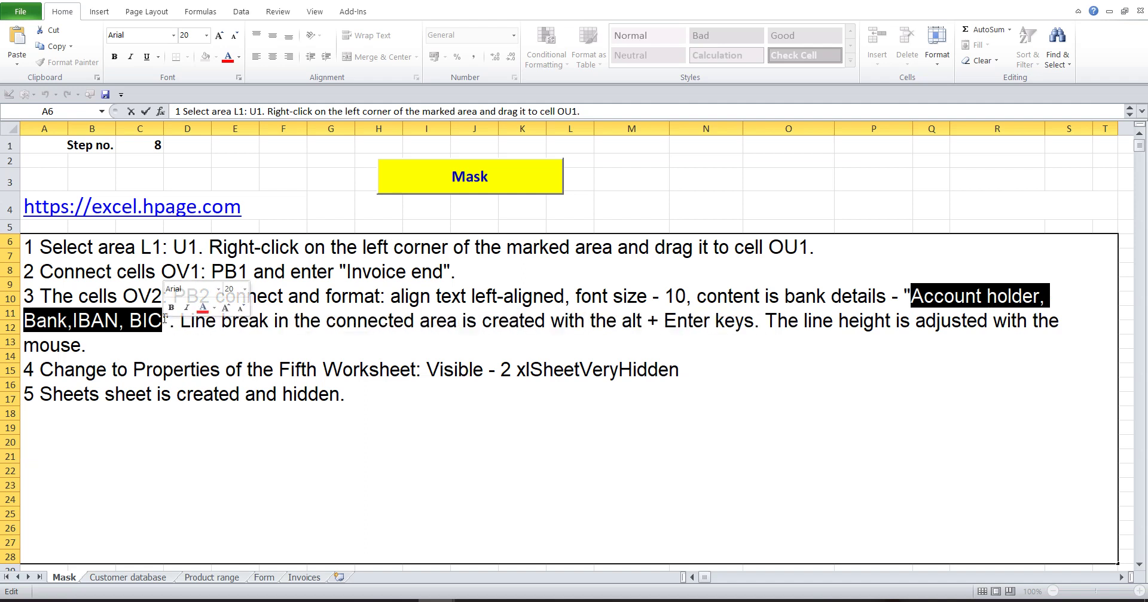
pyautogui.rightClick(116, 318)
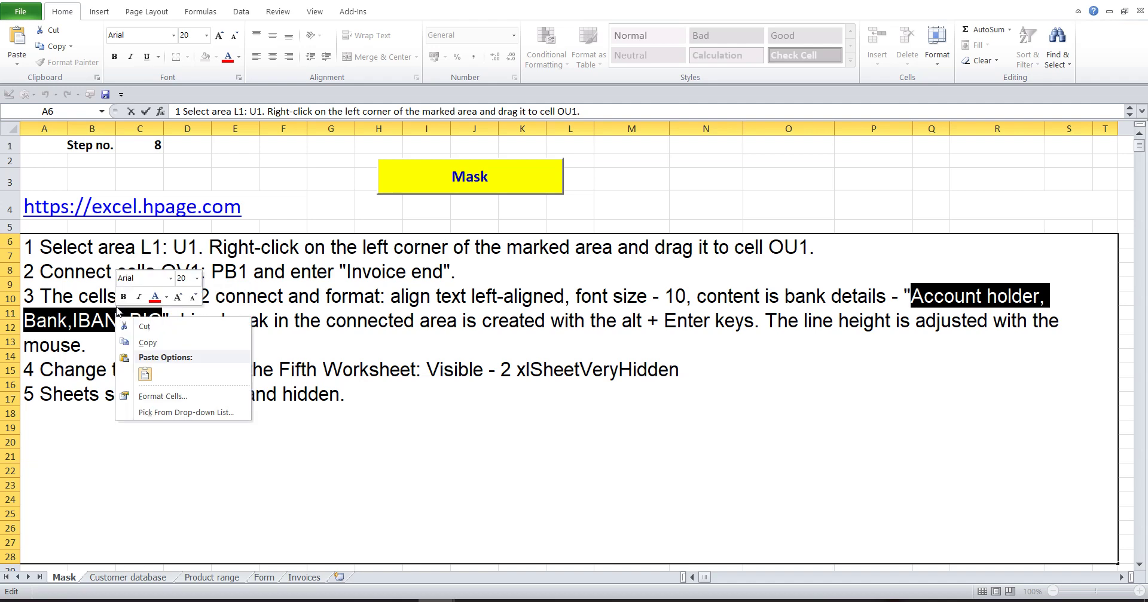
pyautogui.click(142, 342)
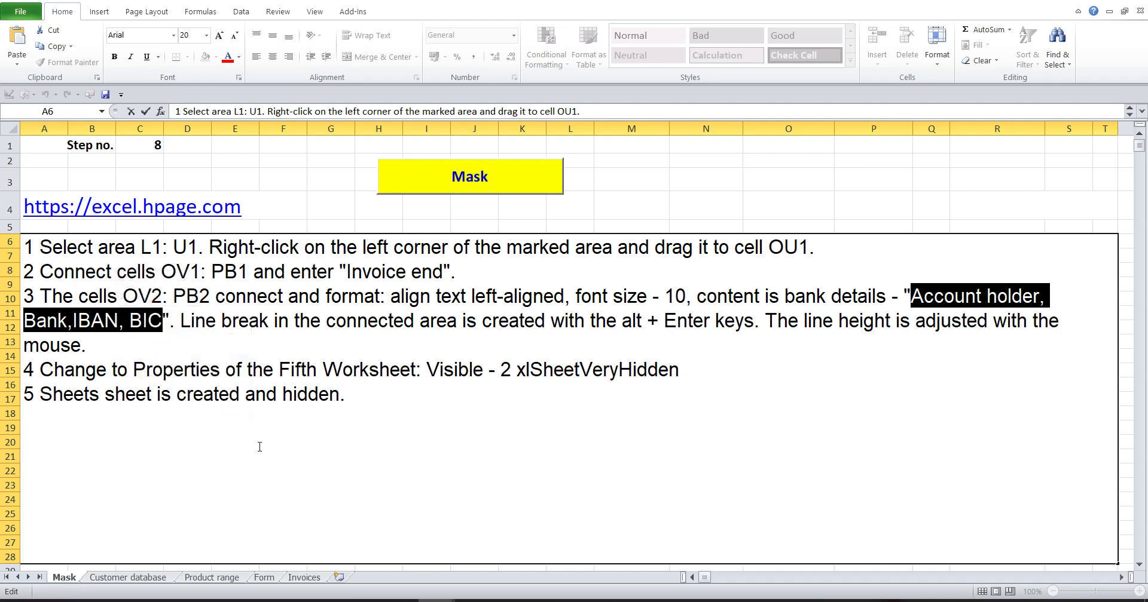
pyautogui.click(302, 578)
# Step: Merge OV2:PB2 into one left-aligned cell with 10-point font
pyautogui.click(607, 157)
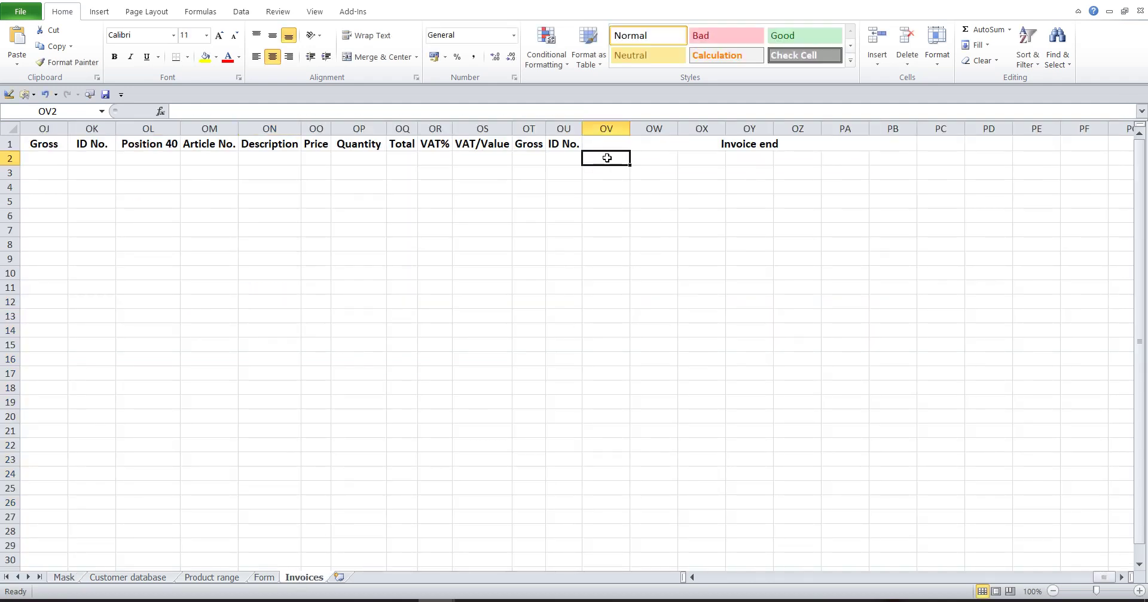
pyautogui.moveTo(606, 158); pyautogui.dragTo(890, 158)
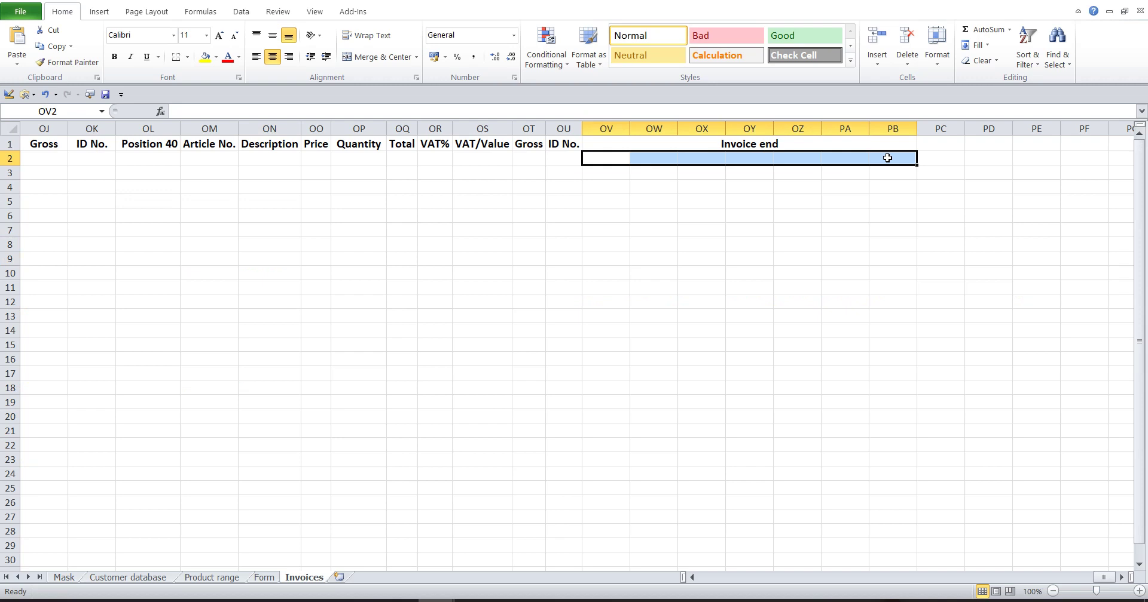
pyautogui.click(344, 58)
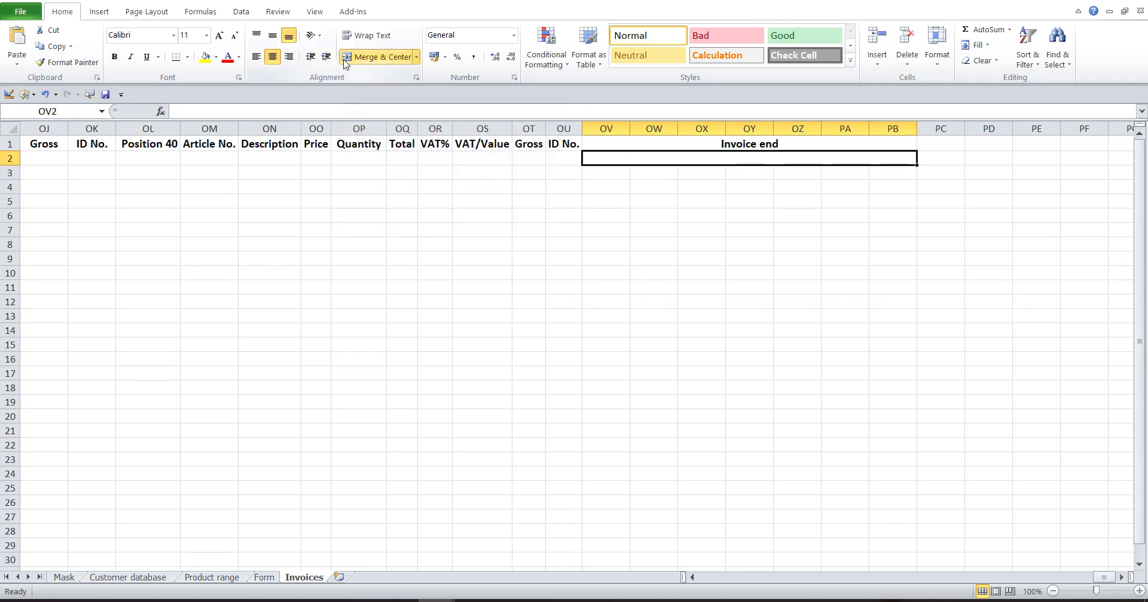
pyautogui.click(255, 57)
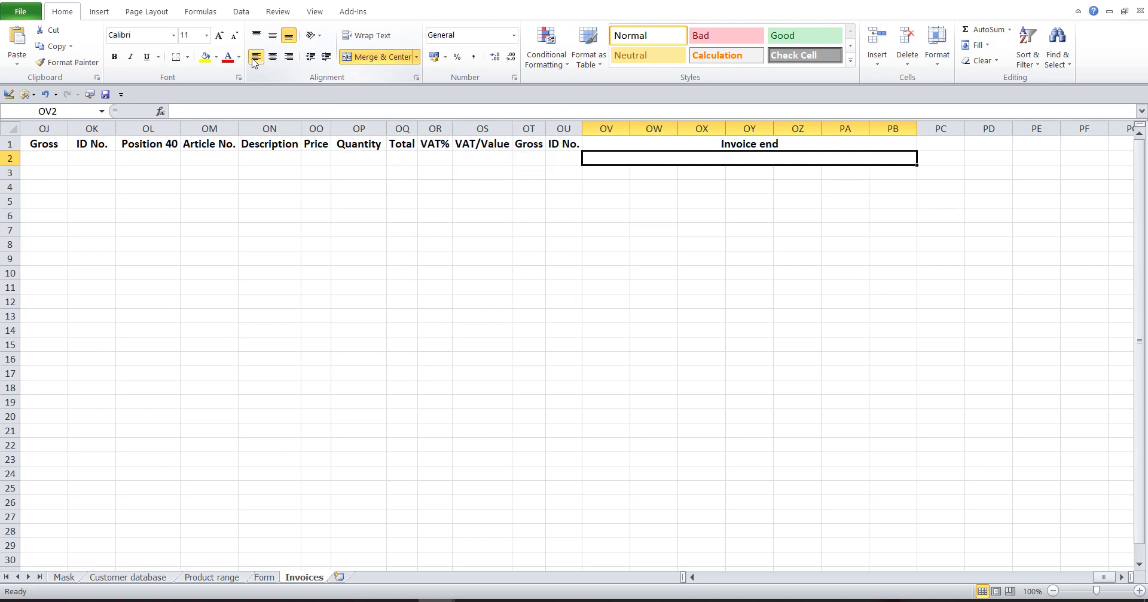
pyautogui.click(206, 37)
pyautogui.click(190, 72)
# Step: Paste the bank details into merged cell OV2 and begin making row 2 taller
pyautogui.click(207, 111)
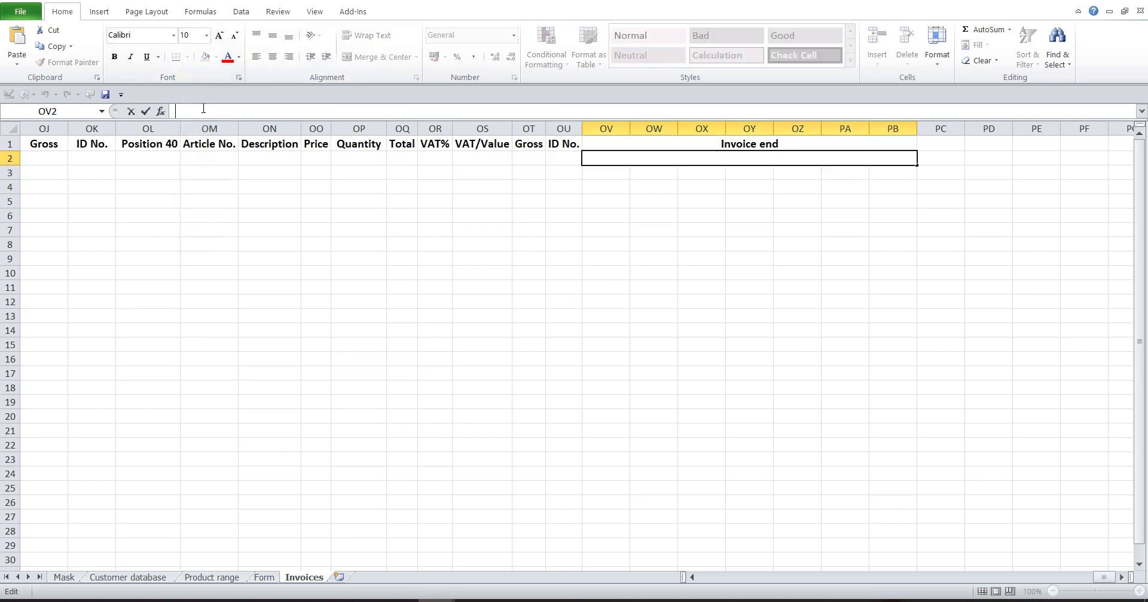
pyautogui.click(17, 36)
pyautogui.click(211, 217)
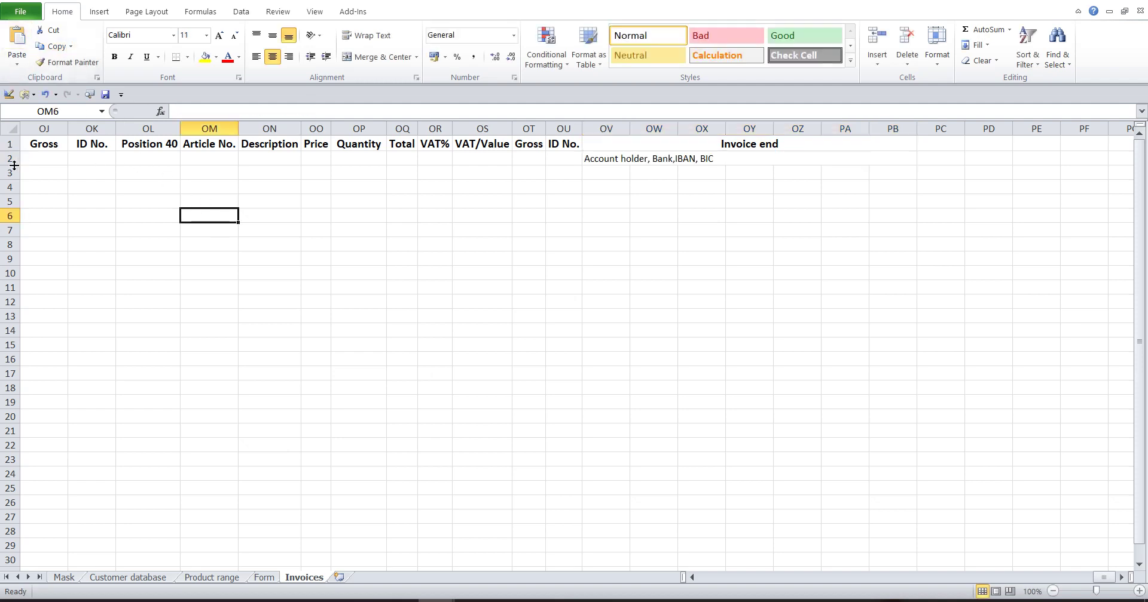
pyautogui.moveTo(11, 166); pyautogui.dragTo(17, 192)
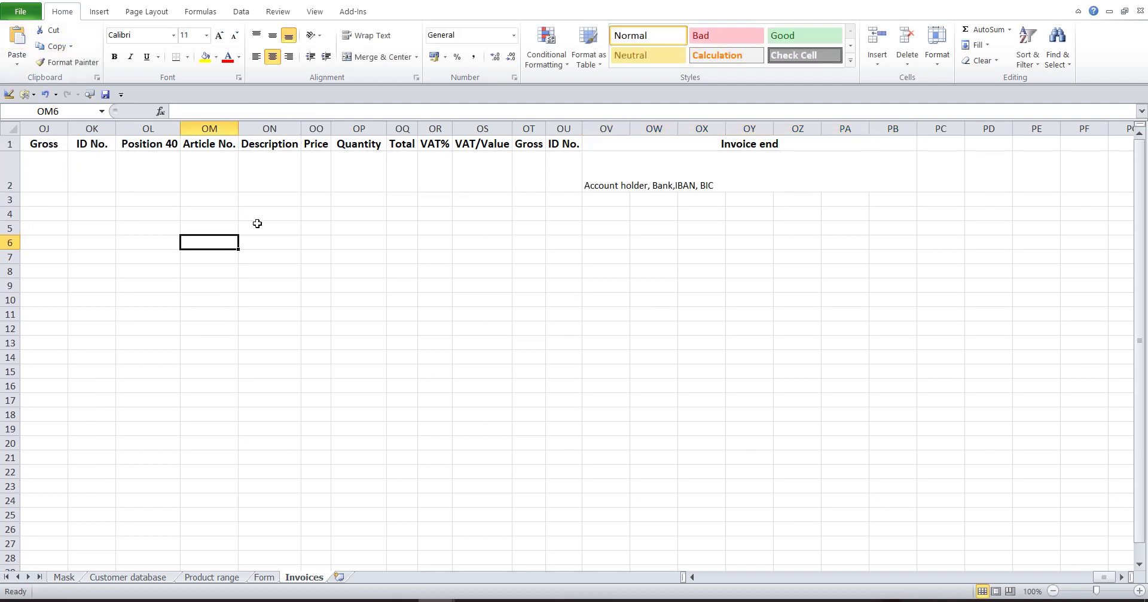
# Step: Top-align the bank details cell and add line breaks so IBAN and BIC sit on their own lines
pyautogui.click(577, 185)
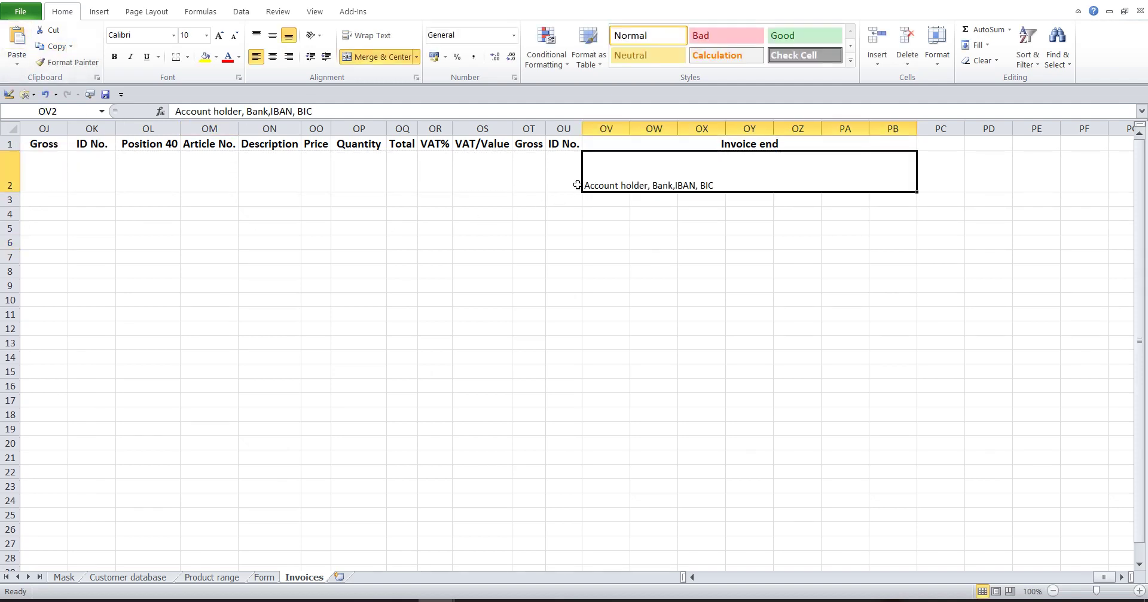
pyautogui.click(254, 37)
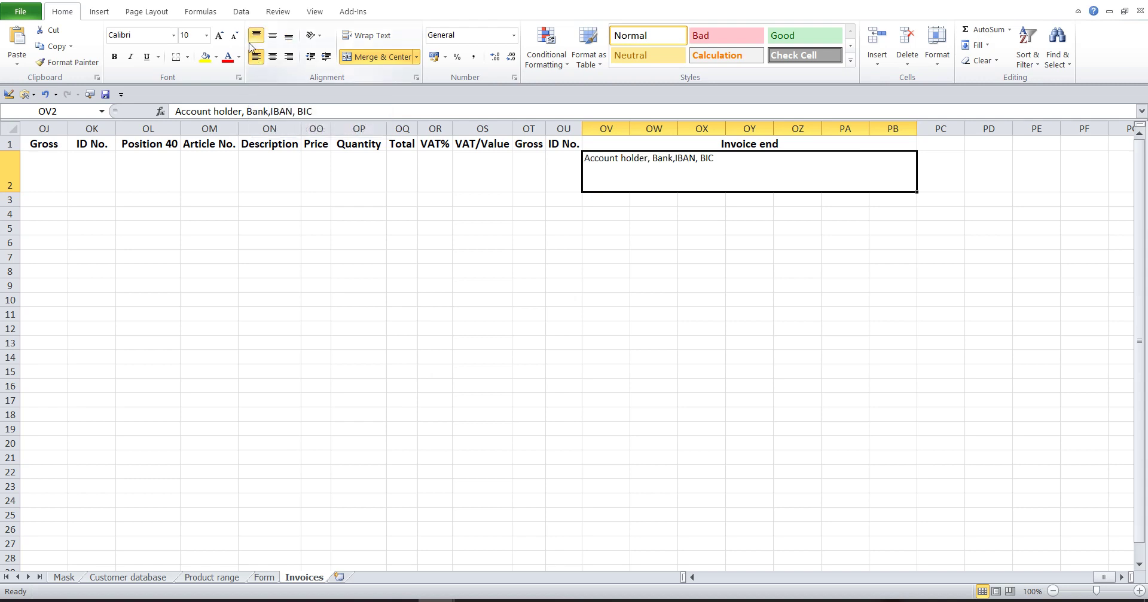
pyautogui.doubleClick(631, 167)
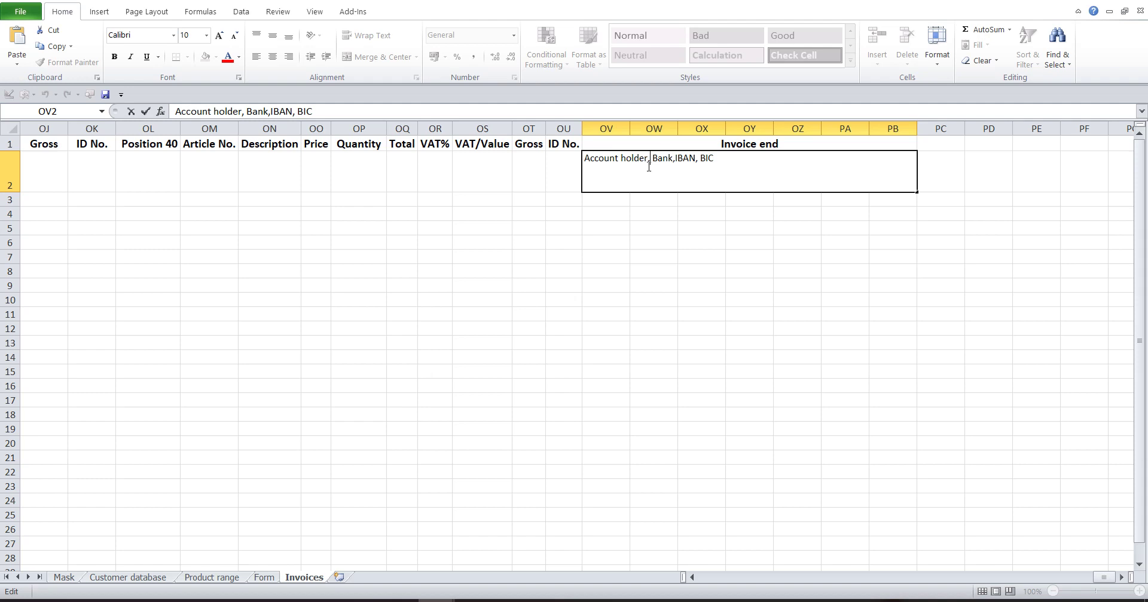
pyautogui.hotkey('alt', 'Return')
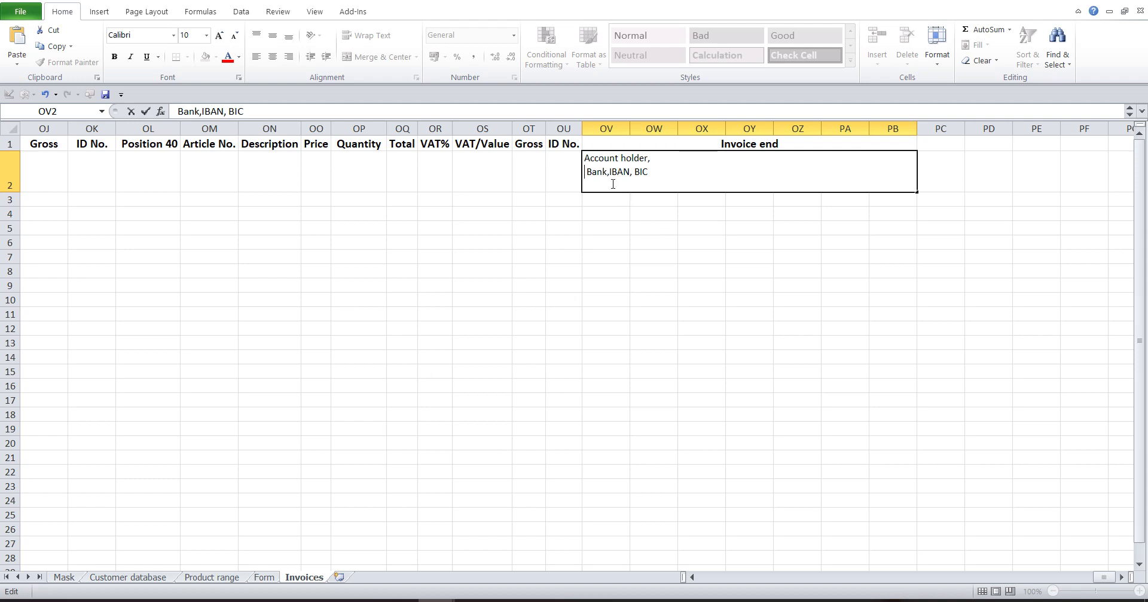
pyautogui.press('BackSpace')
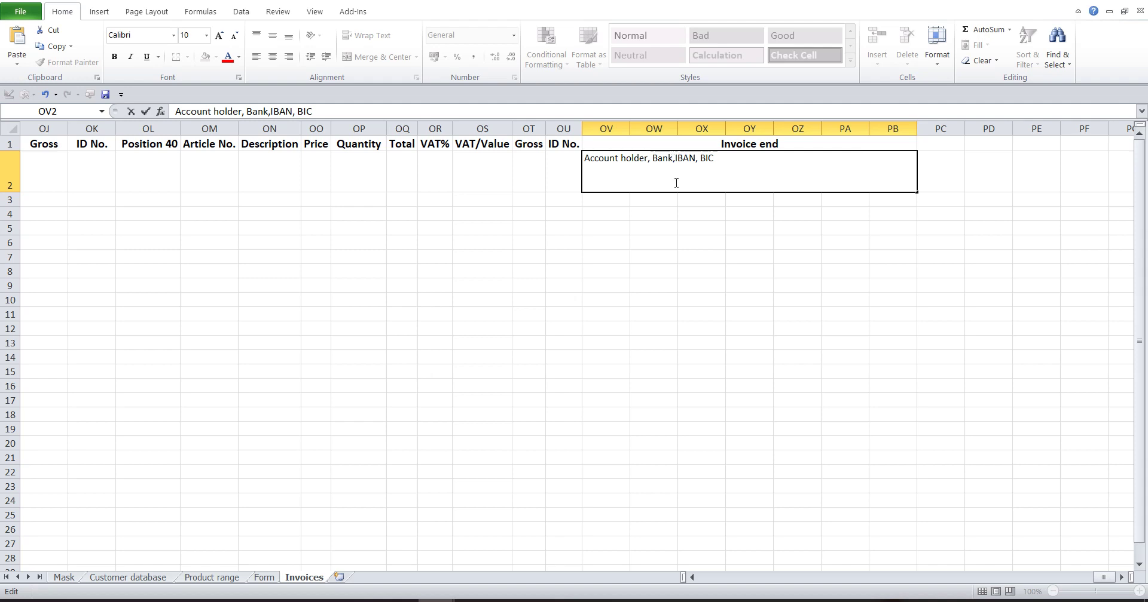
pyautogui.hotkey('alt', 'Return')
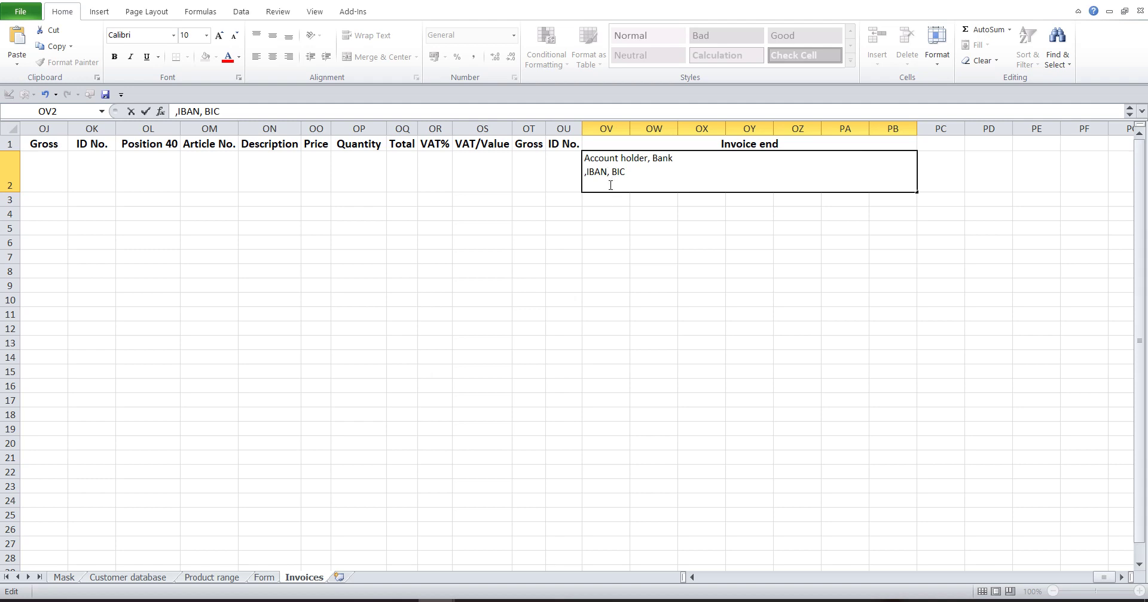
pyautogui.hotkey('alt', 'Return')
pyautogui.click(604, 245)
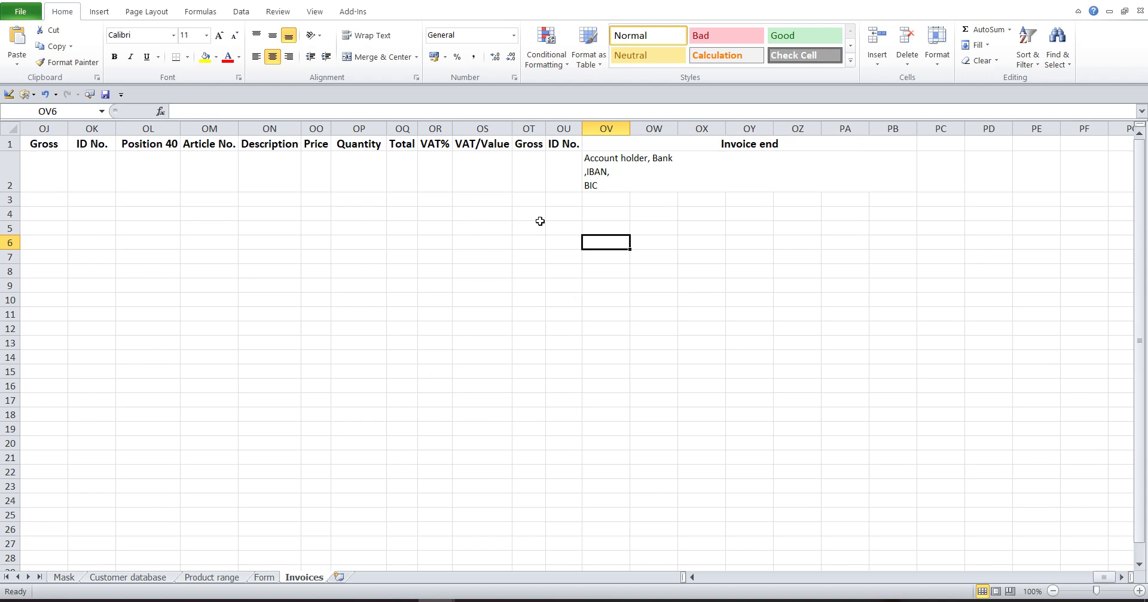
# Step: Replace the stray comma before IBAN with a '.' and confirm the cell
pyautogui.click(592, 174)
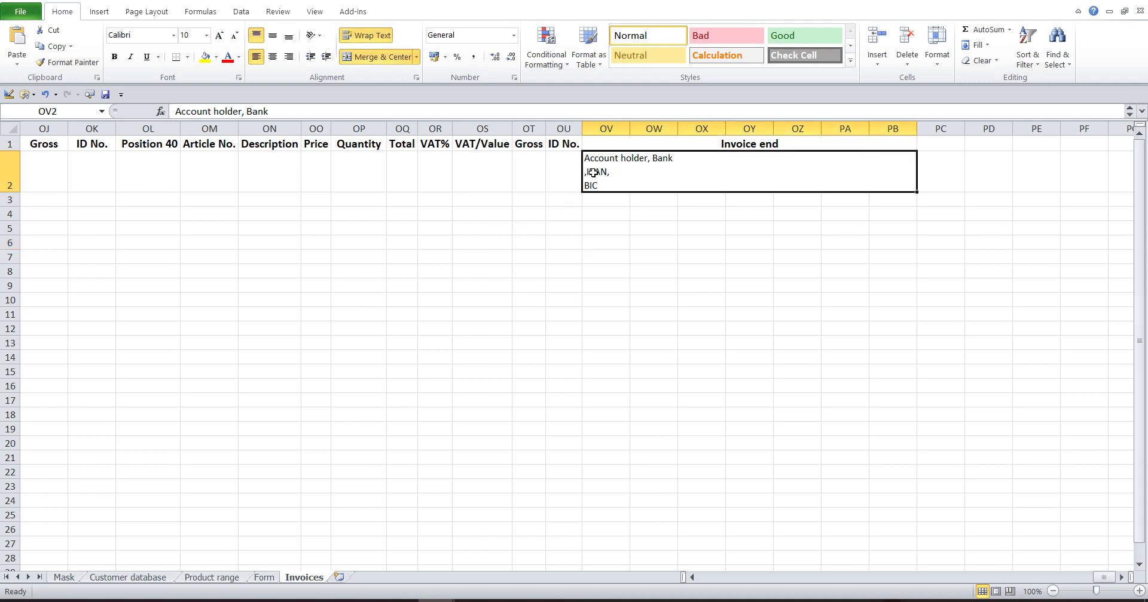
pyautogui.doubleClick(592, 173)
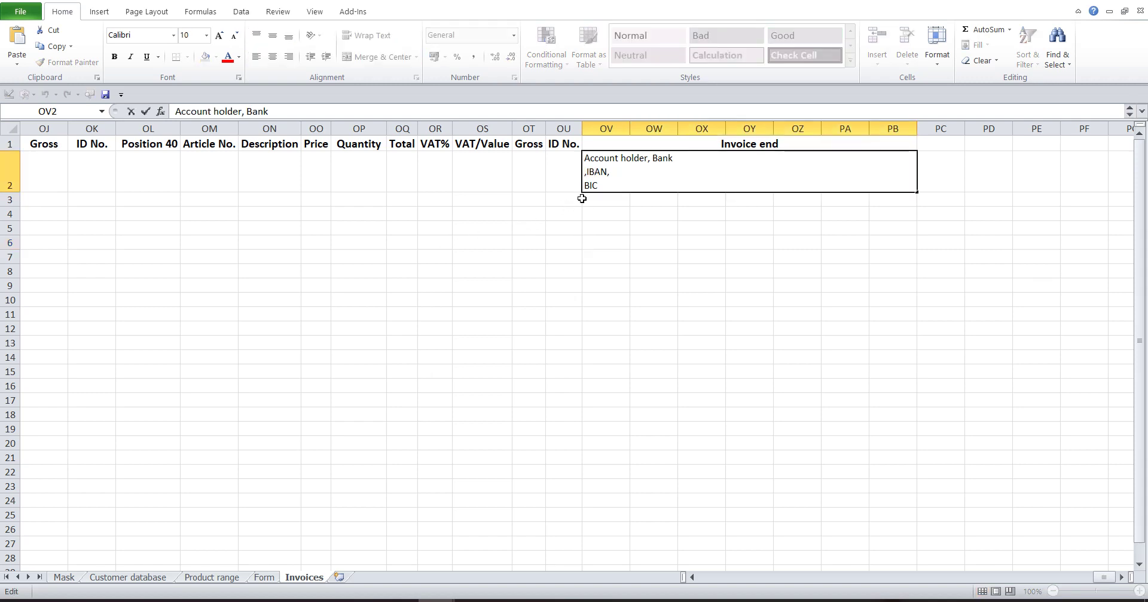
pyautogui.press('BackSpace')
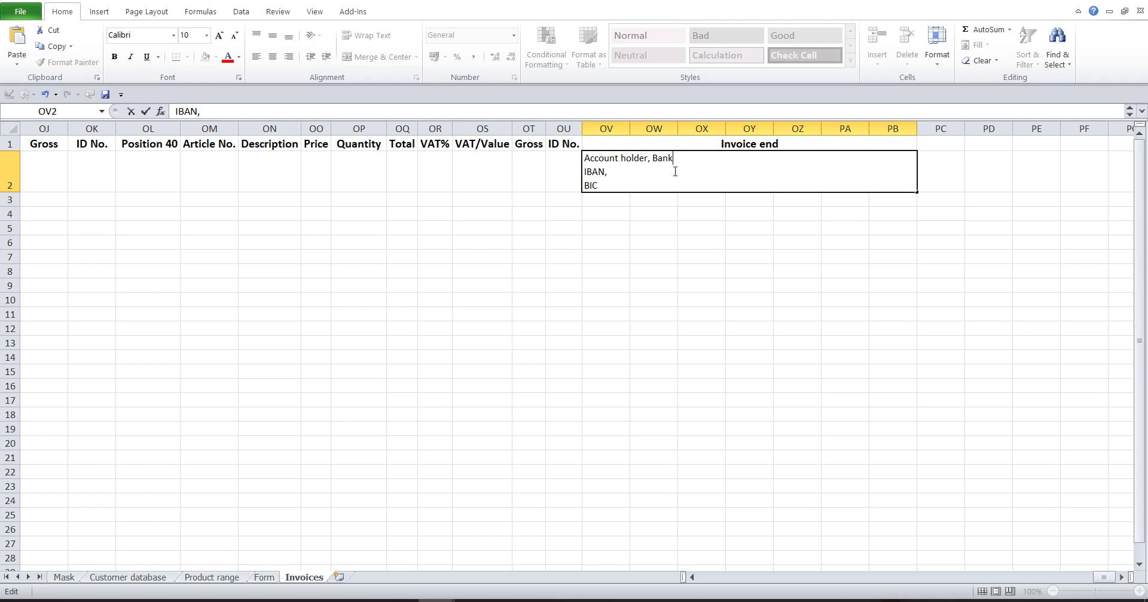
pyautogui.write('.')
pyautogui.click(636, 230)
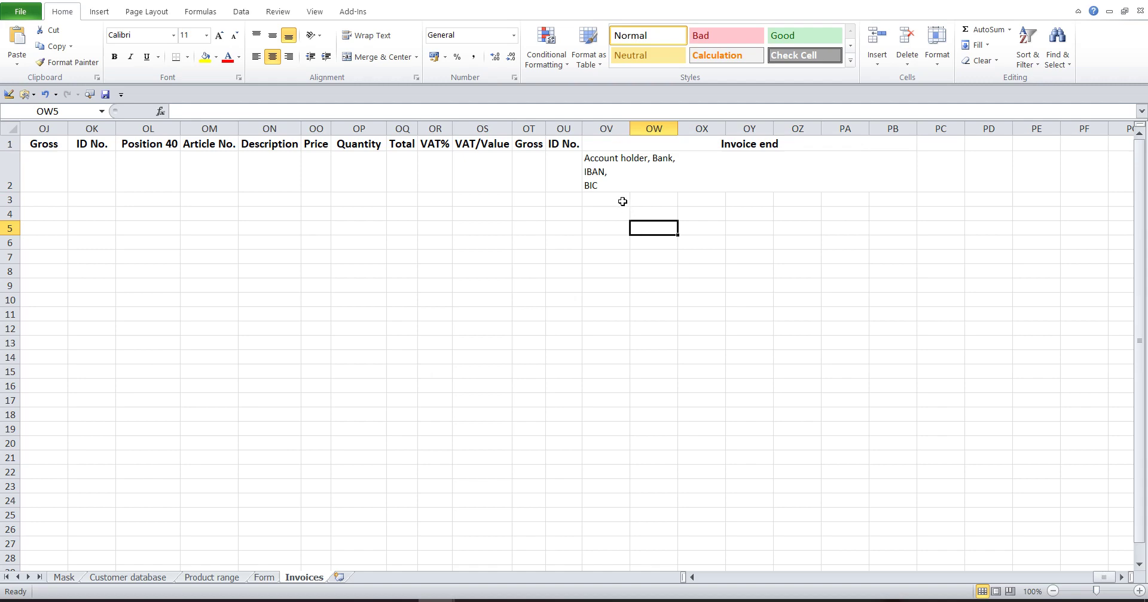
# Step: Read instruction step 4 about very hidden visibility on the Mask sheet
pyautogui.click(64, 578)
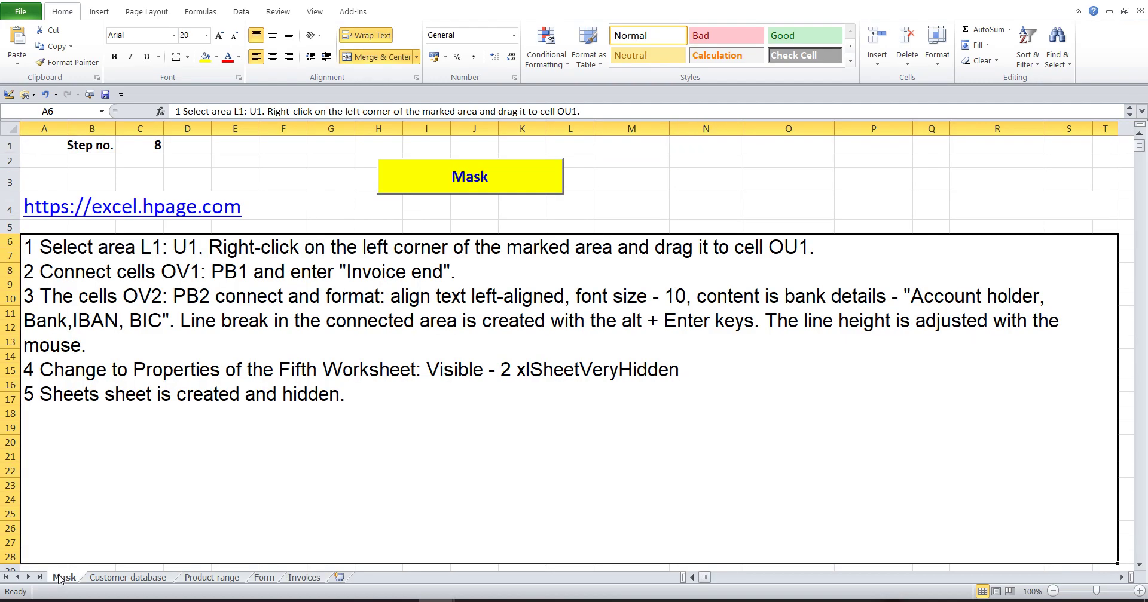
pyautogui.doubleClick(173, 384)
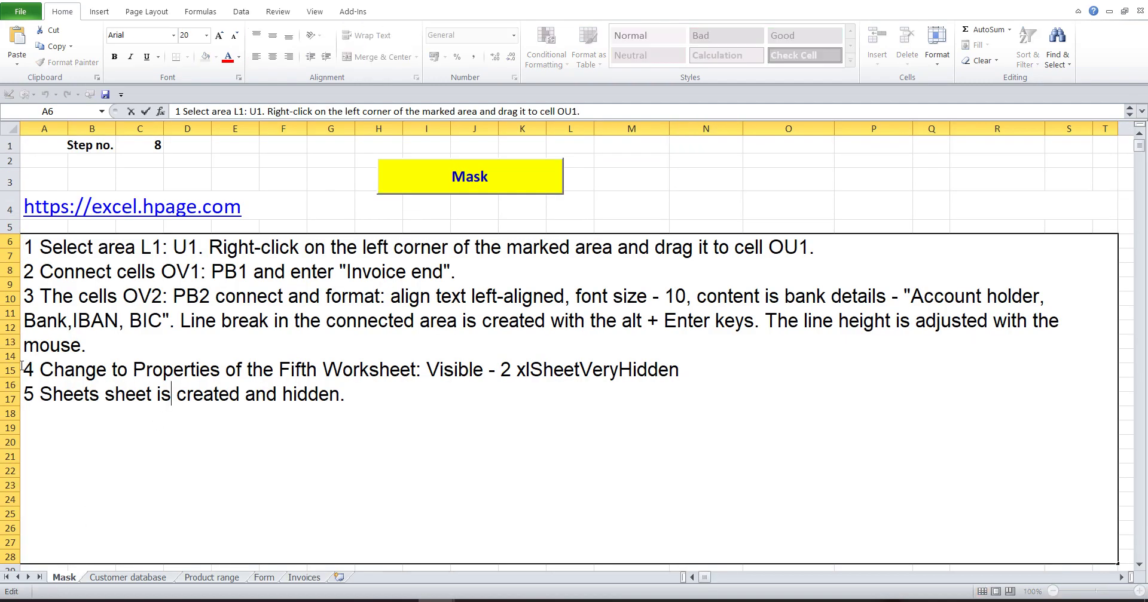
pyautogui.moveTo(22, 367); pyautogui.dragTo(767, 363)
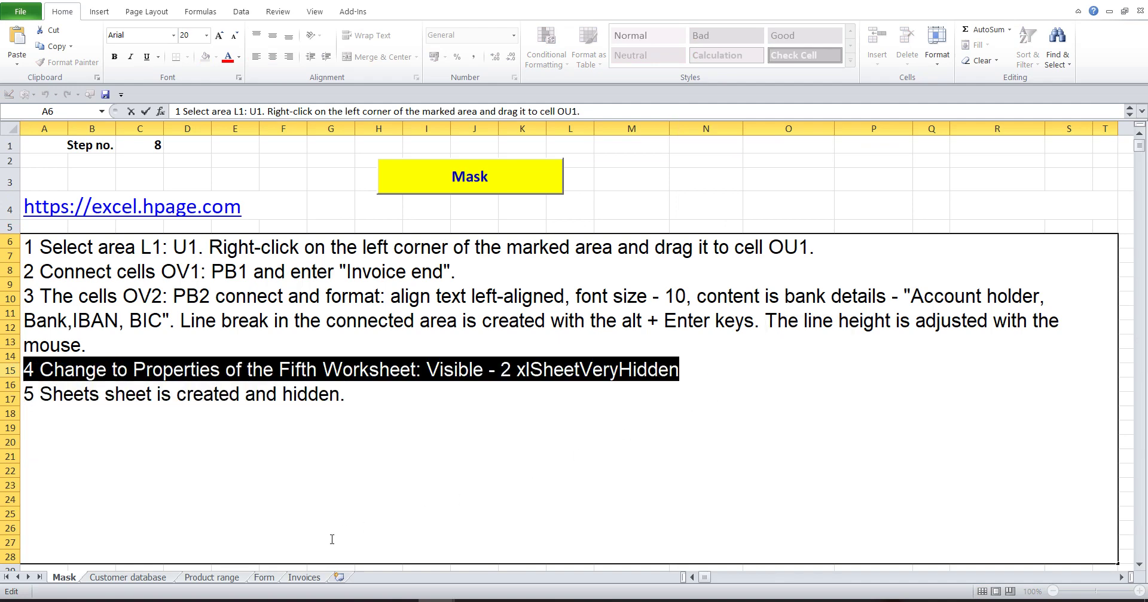
# Step: Set the Invoices sheet's Visible property to 2 - xlSheetVeryHidden, then return to the Mask instructions
pyautogui.rightClick(305, 578)
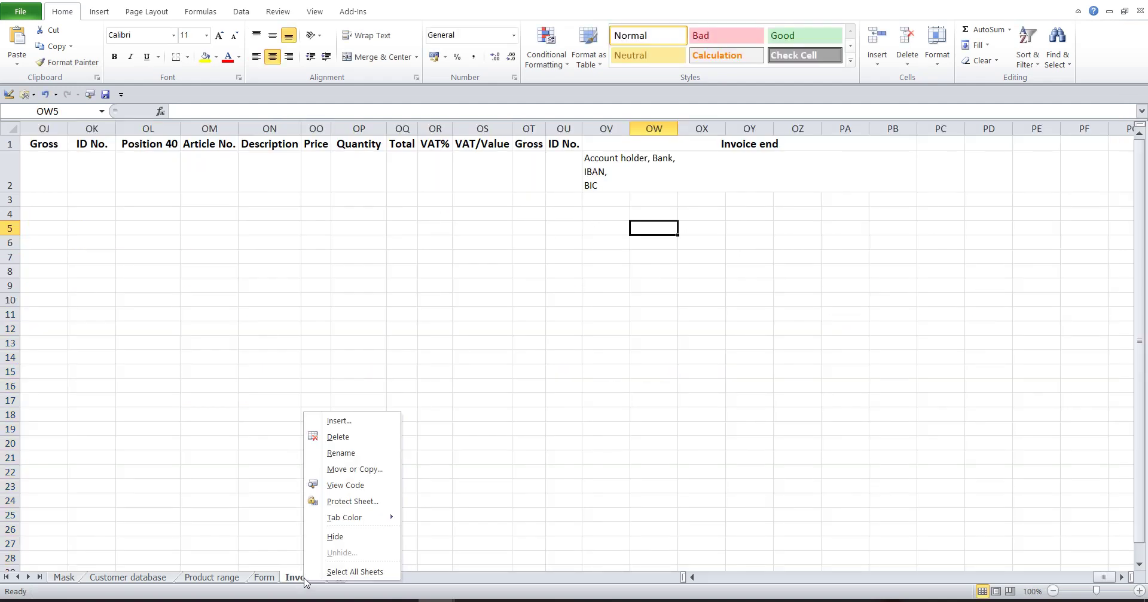
pyautogui.click(345, 486)
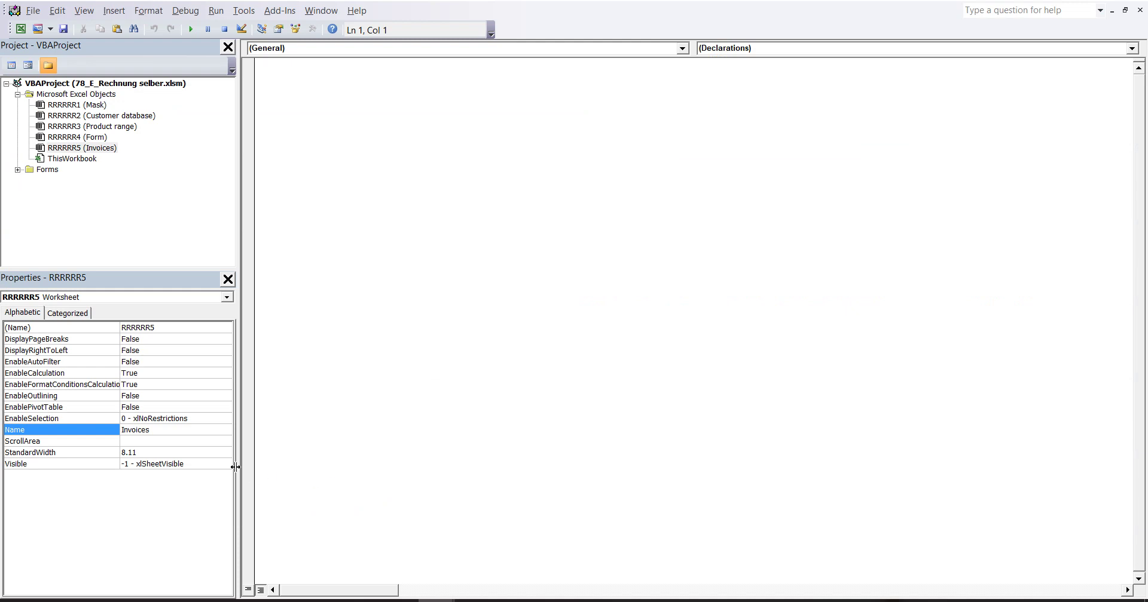
pyautogui.click(200, 466)
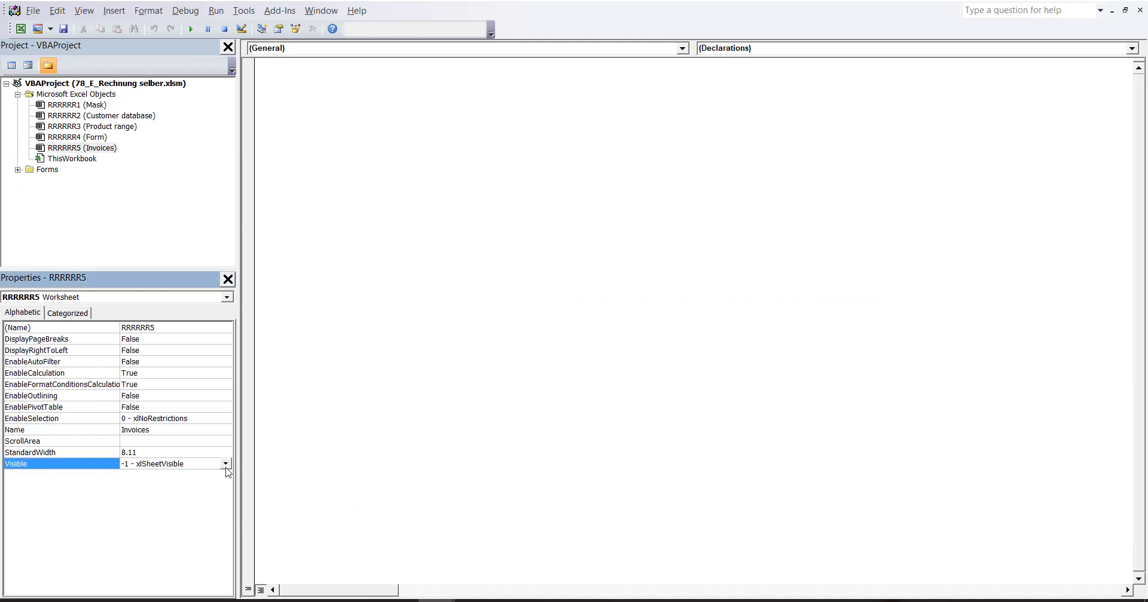
pyautogui.click(226, 464)
pyautogui.click(197, 495)
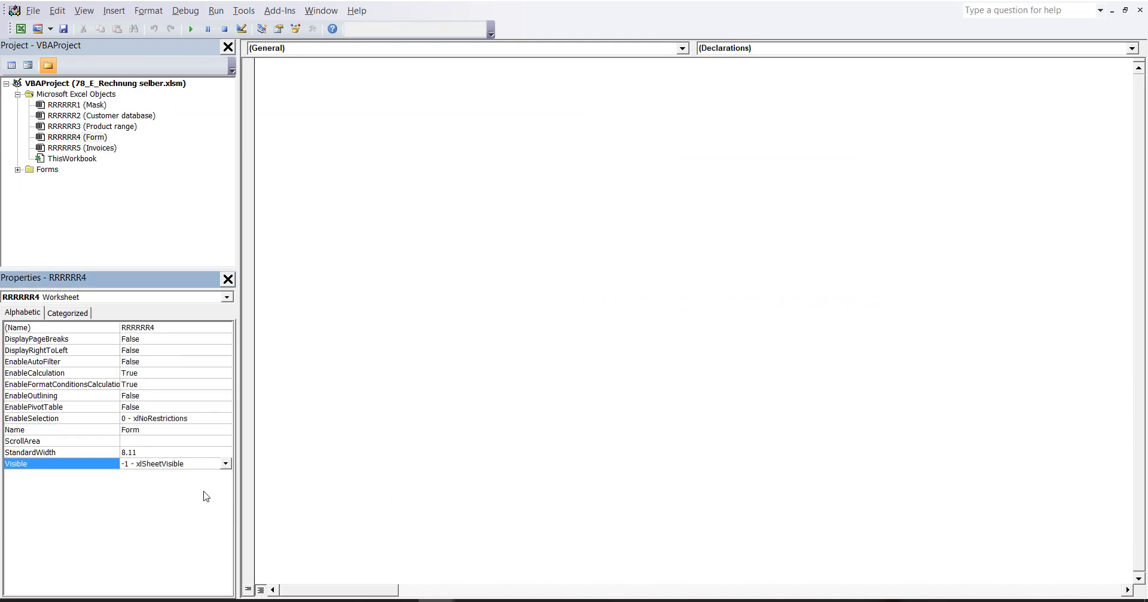
pyautogui.moveTo(435, 601)
pyautogui.click(382, 562)
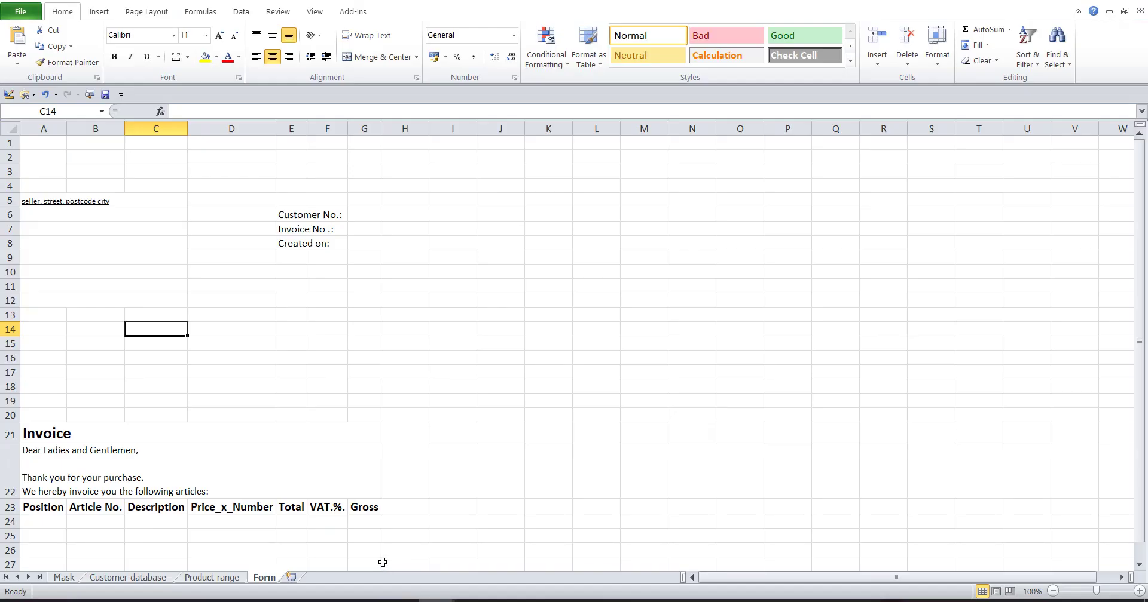
pyautogui.click(64, 579)
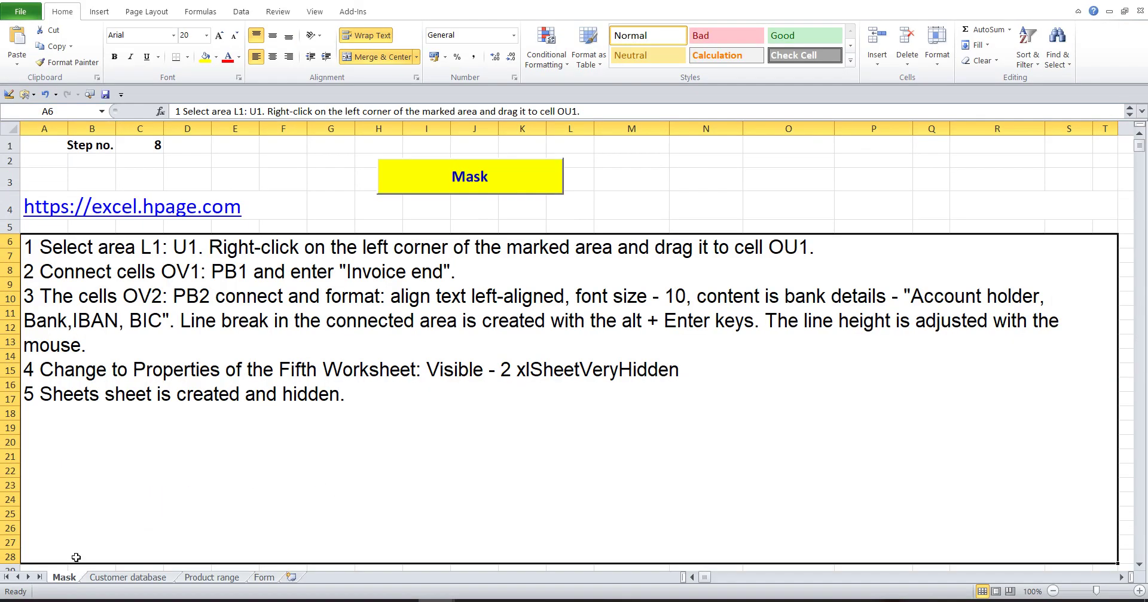
pyautogui.doubleClick(264, 401)
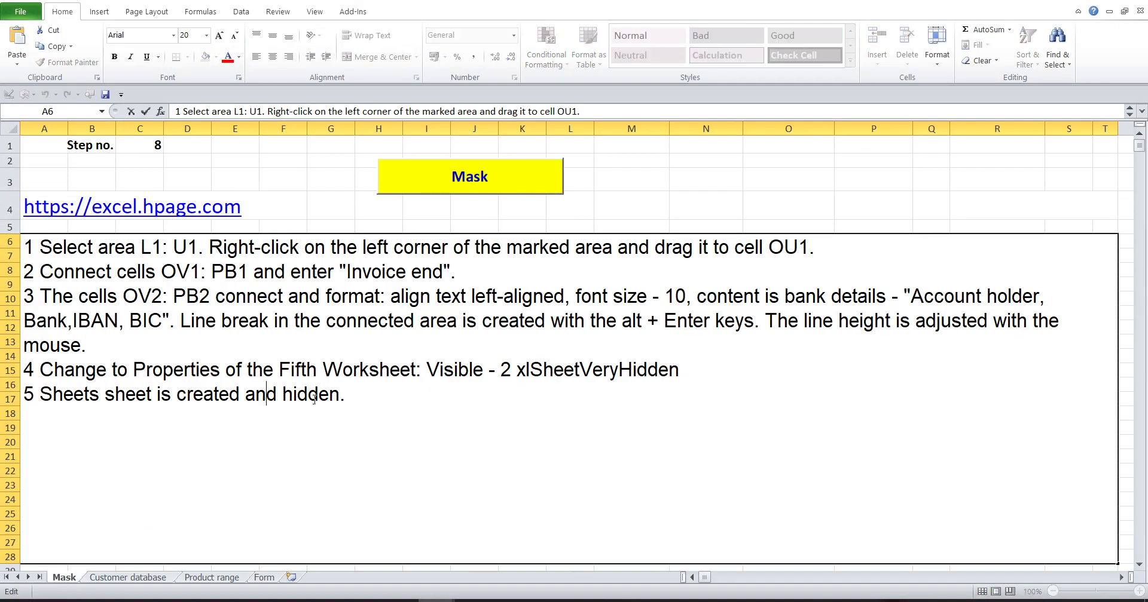